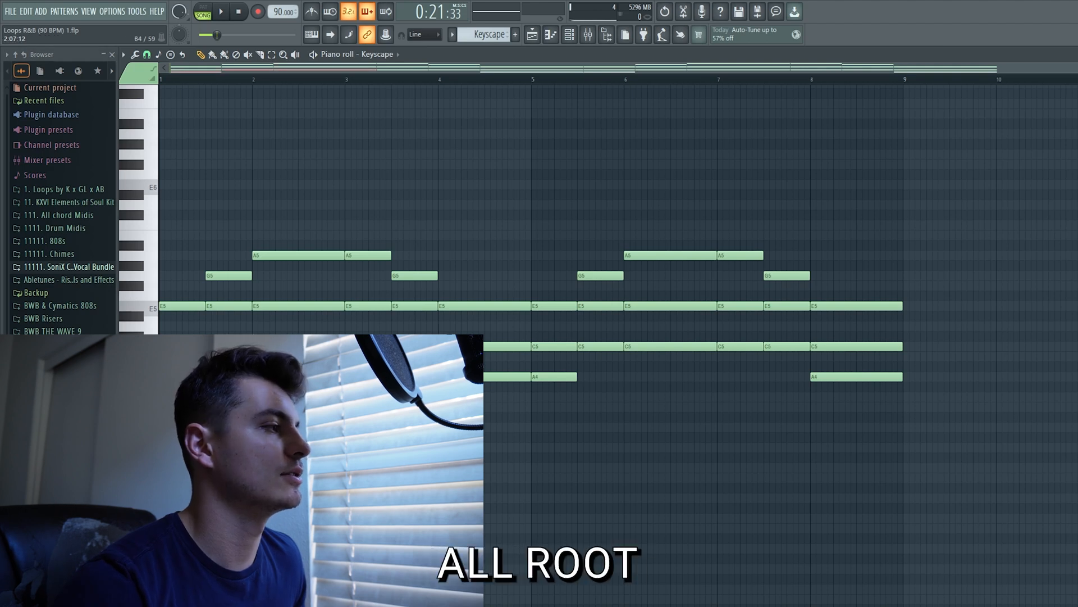
Duplicate the root note of every chord one octave lower with snapping set to Line, and play the progression
{"action": "left_click", "coordinate": [553, 377], "text": "ctrl+shift"}
{"action": "left_click", "coordinate": [601, 347], "text": "ctrl+shift"}
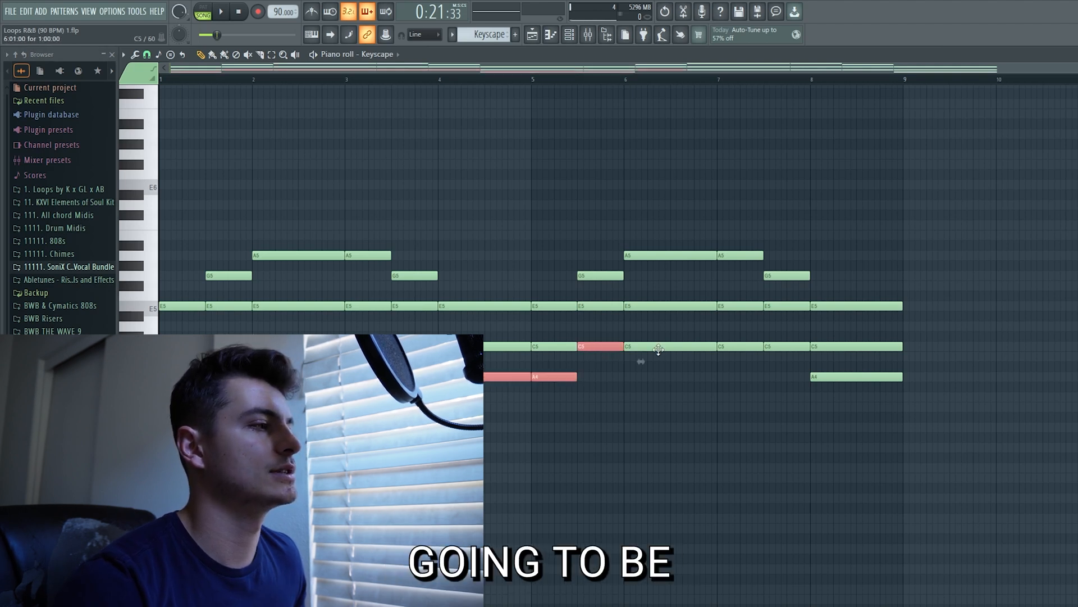
{"action": "left_click", "coordinate": [666, 347], "text": "ctrl+shift"}
{"action": "left_click", "coordinate": [744, 347], "text": "ctrl+shift"}
{"action": "left_click", "coordinate": [836, 376], "text": "ctrl+shift"}
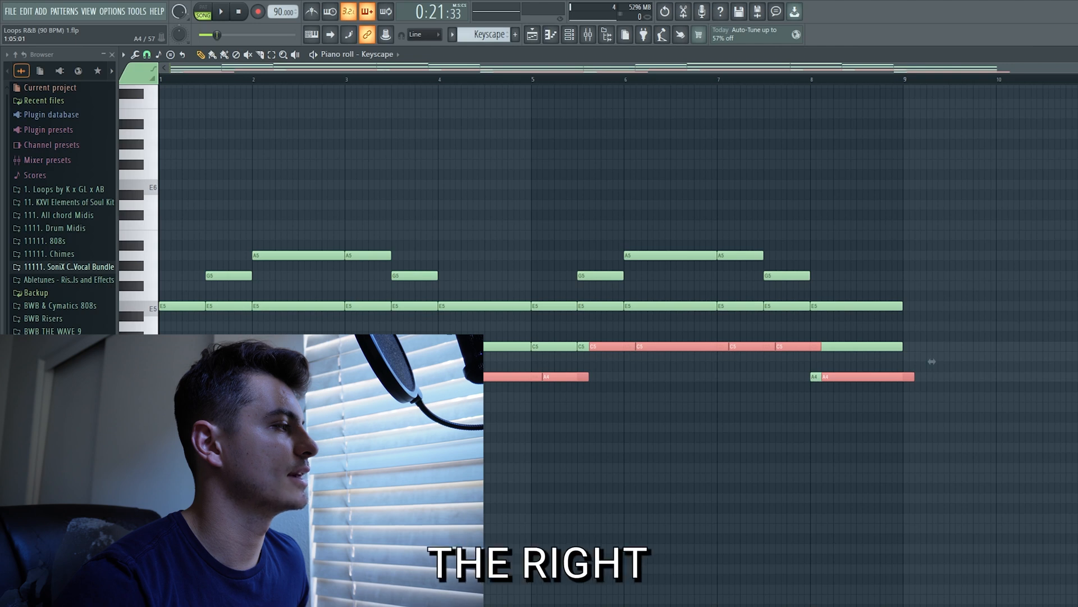
{"action": "left_click", "coordinate": [146, 54]}
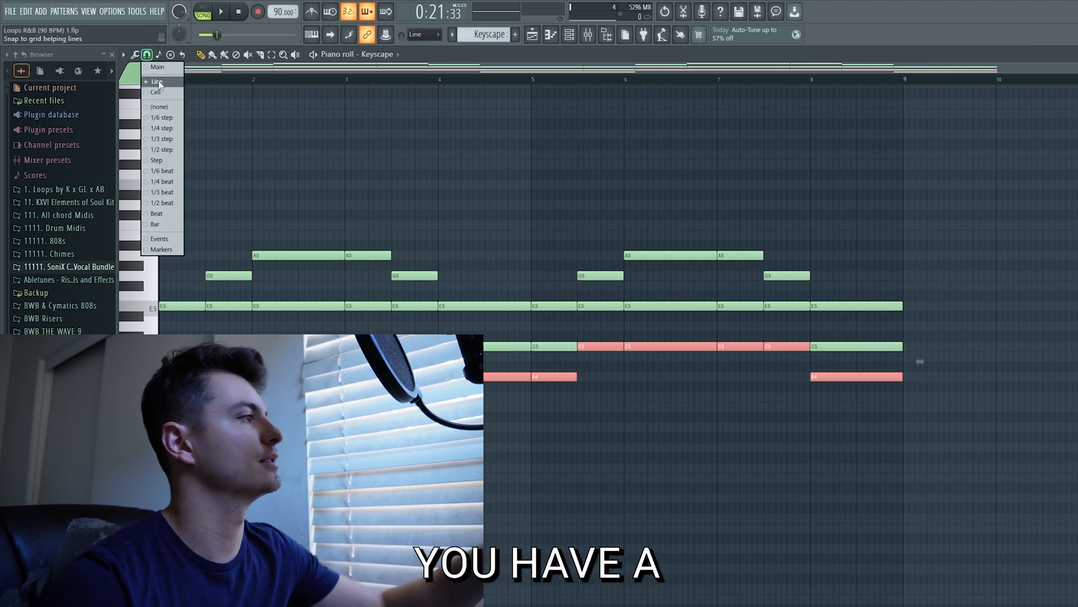
{"action": "left_click", "coordinate": [158, 82]}
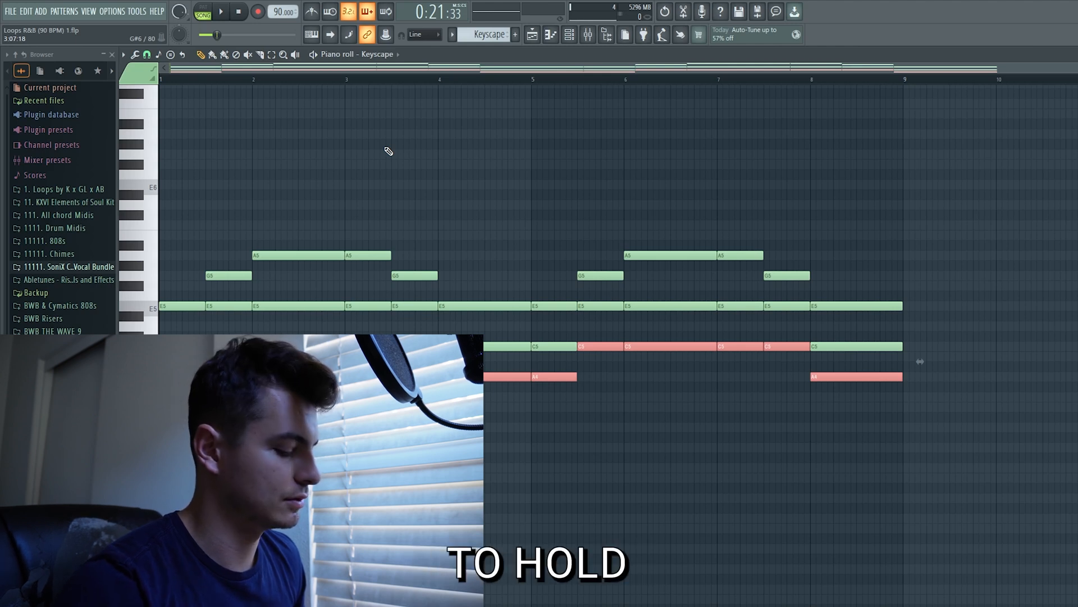
{"action": "key", "text": "ctrl+Down"}
{"action": "key", "text": "ctrl+d"}
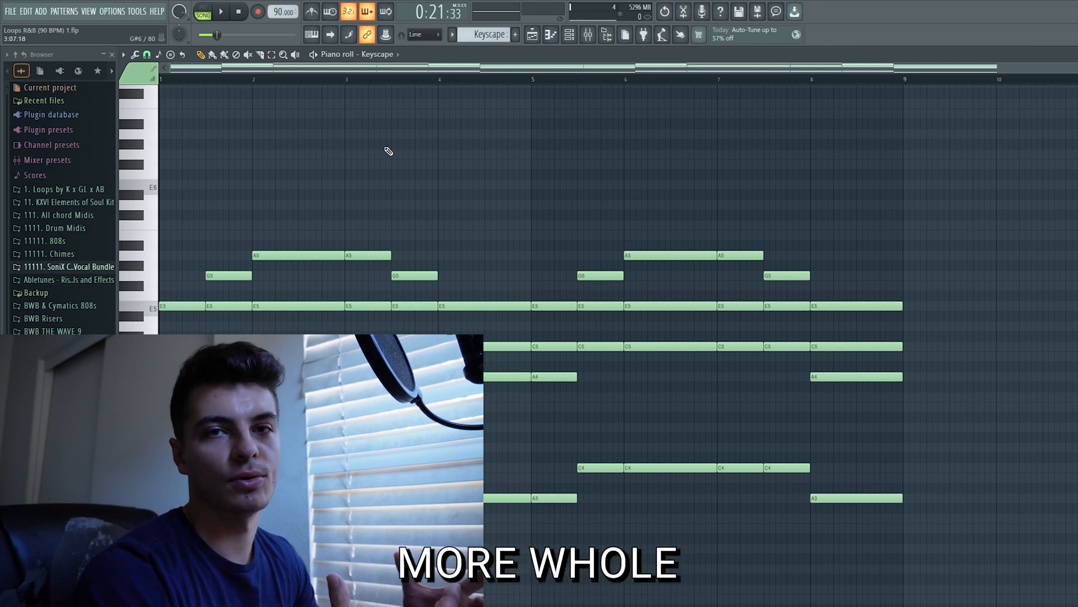
{"action": "key", "text": "space"}
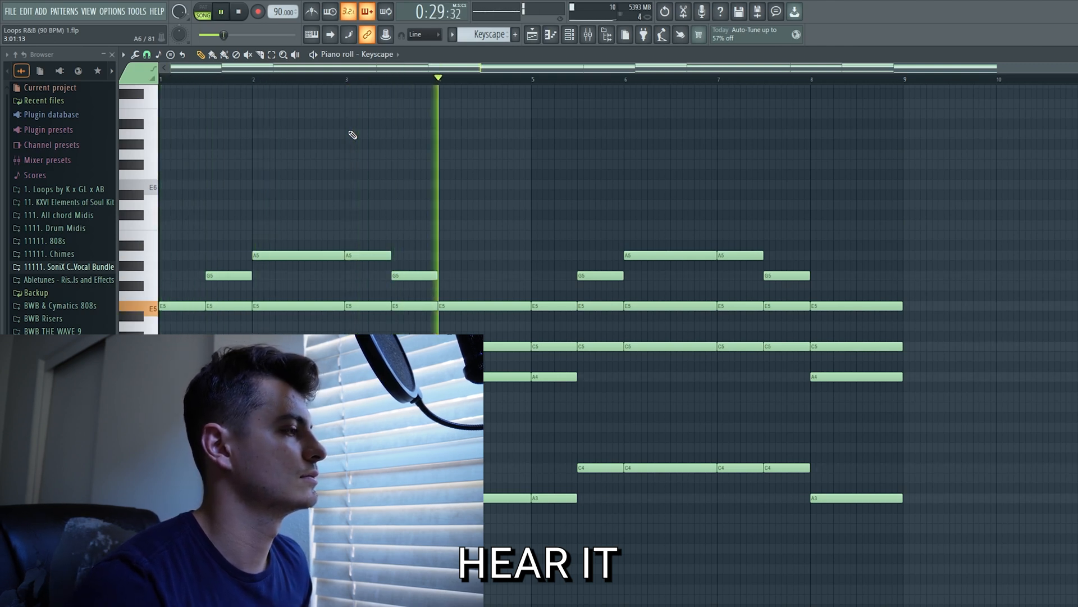
{"action": "key", "text": "space"}
Play the progression with the octave-lower root notes deleted for comparison, and undo the deletion
{"action": "left_click_drag", "start_coordinate": [910, 577], "coordinate": [482, 445]}
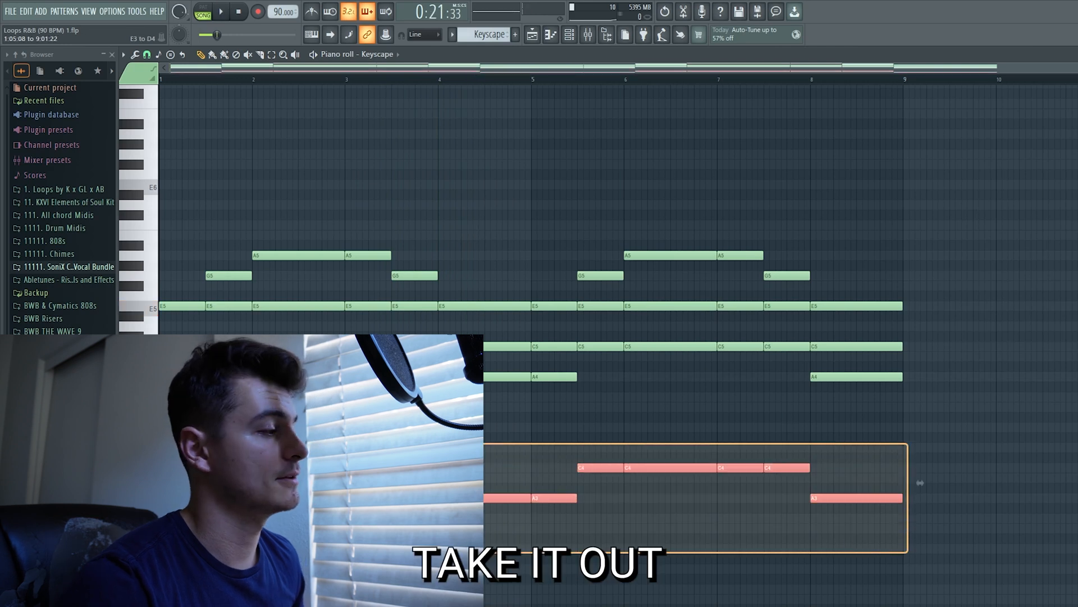
{"action": "key", "text": "Delete"}
{"action": "key", "text": "space"}
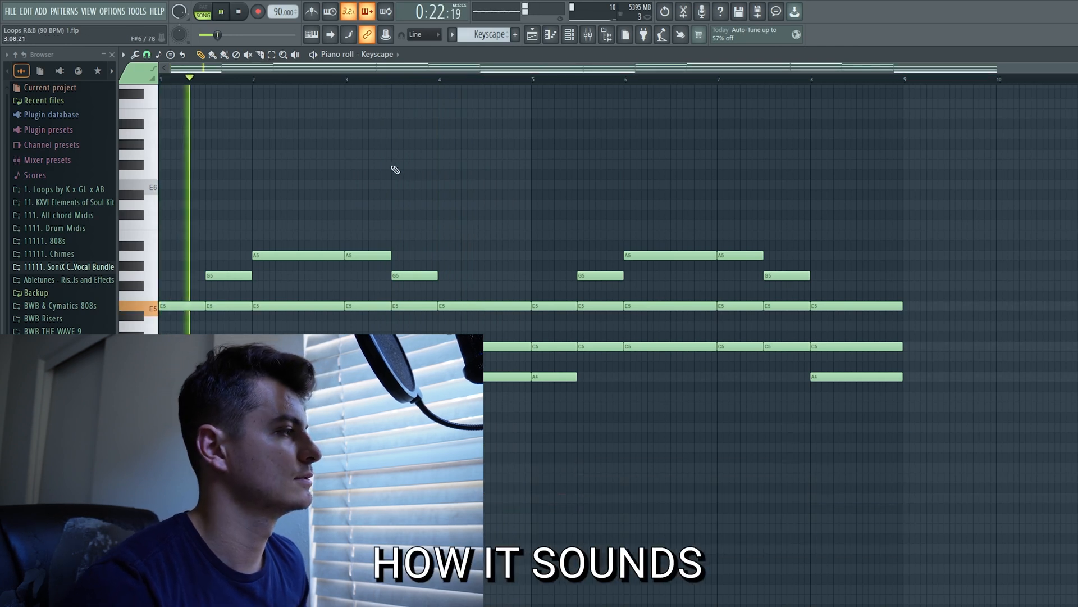
{"action": "key", "text": "space"}
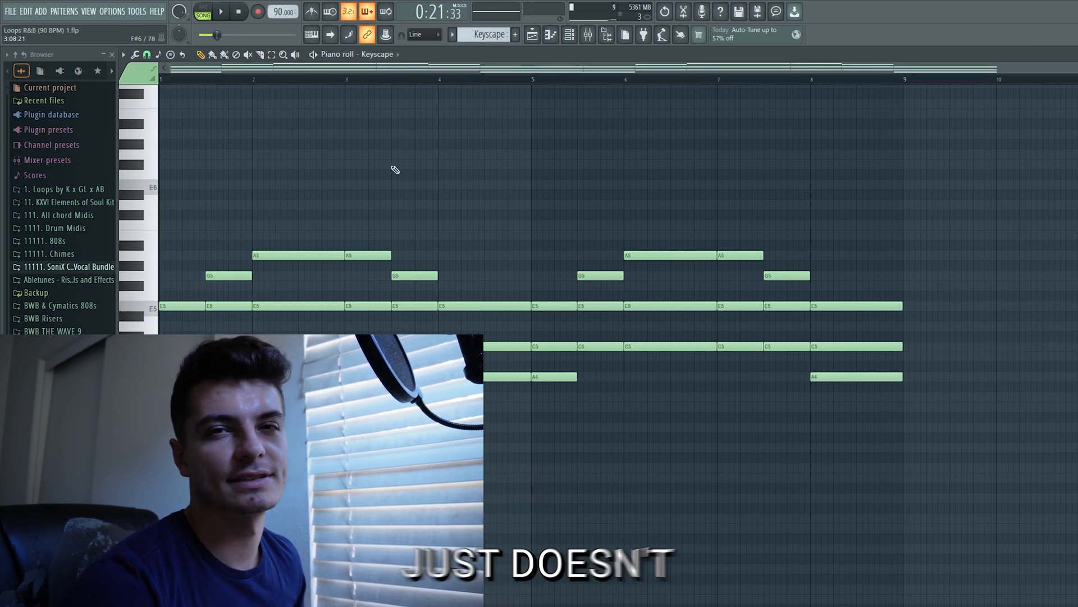
{"action": "key", "text": "ctrl+z"}
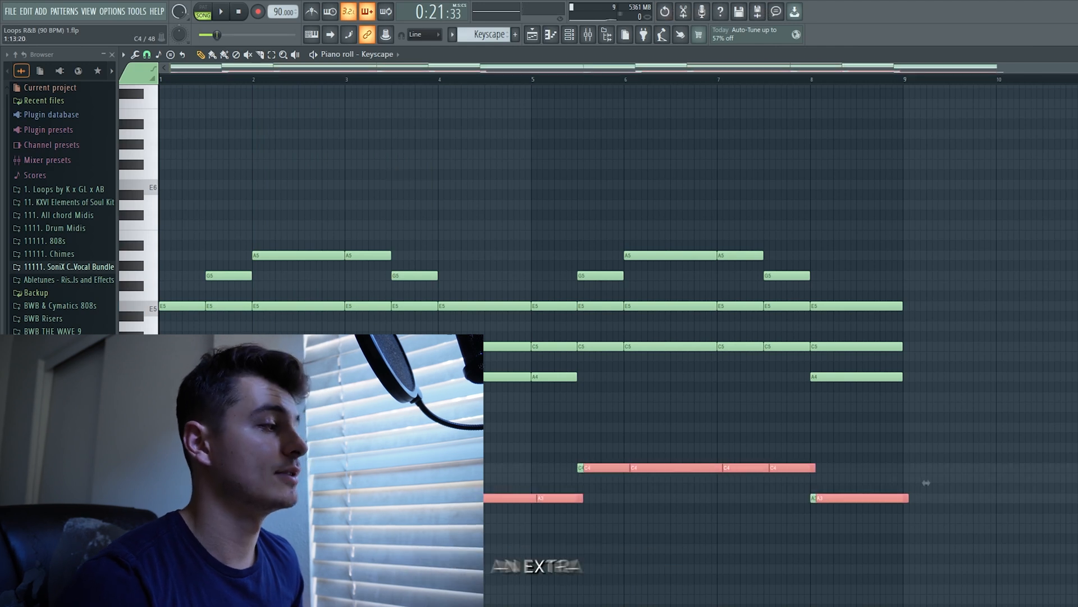
Duplicate the lower root notes down another octave and play the progression
{"action": "key", "text": "ctrl+Down"}
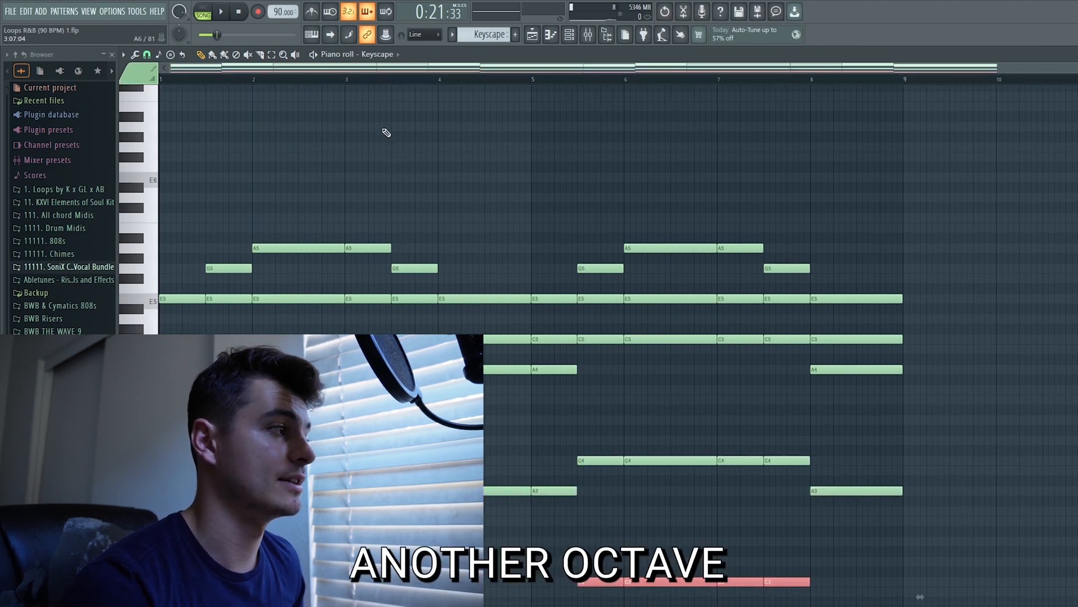
{"action": "key", "text": "space"}
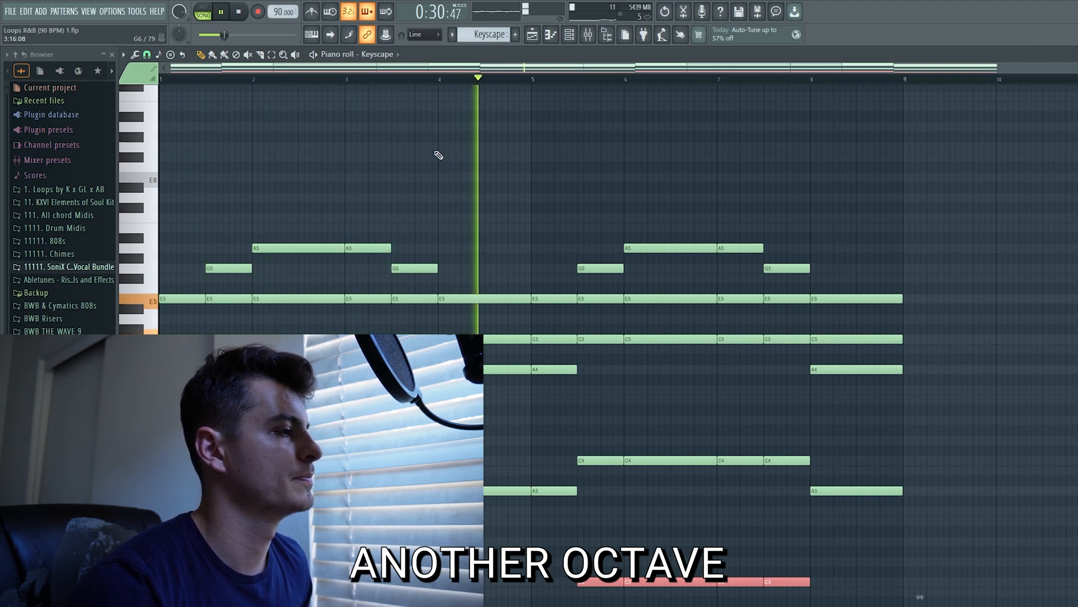
{"action": "key", "text": "space"}
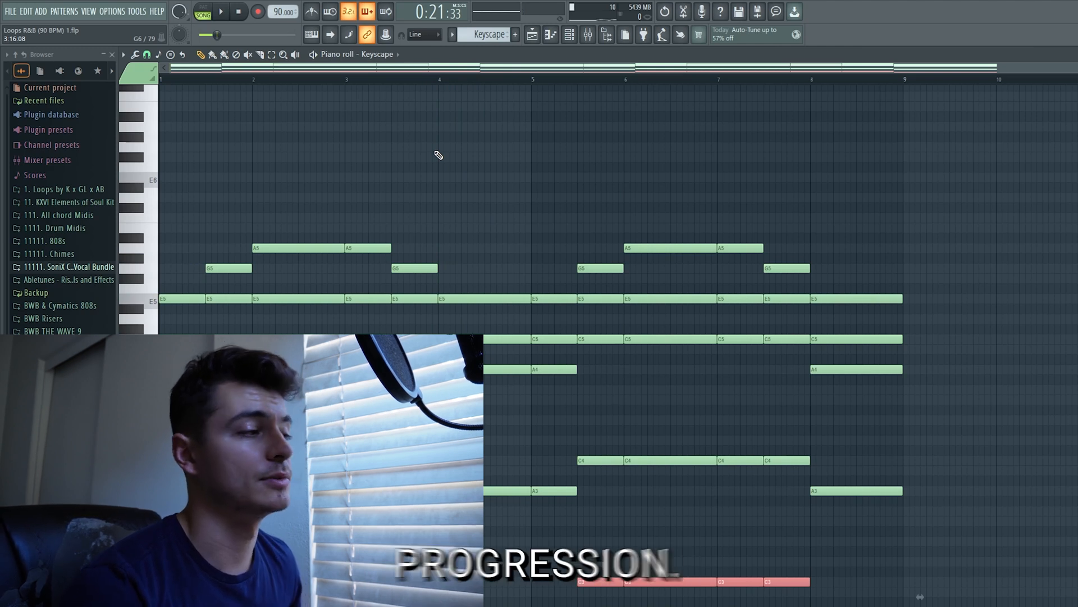
{"action": "scroll", "coordinate": [548, 228], "scroll_direction": "down", "scroll_amount": 5}
{"action": "scroll", "coordinate": [549, 228], "scroll_direction": "up", "scroll_amount": 5}
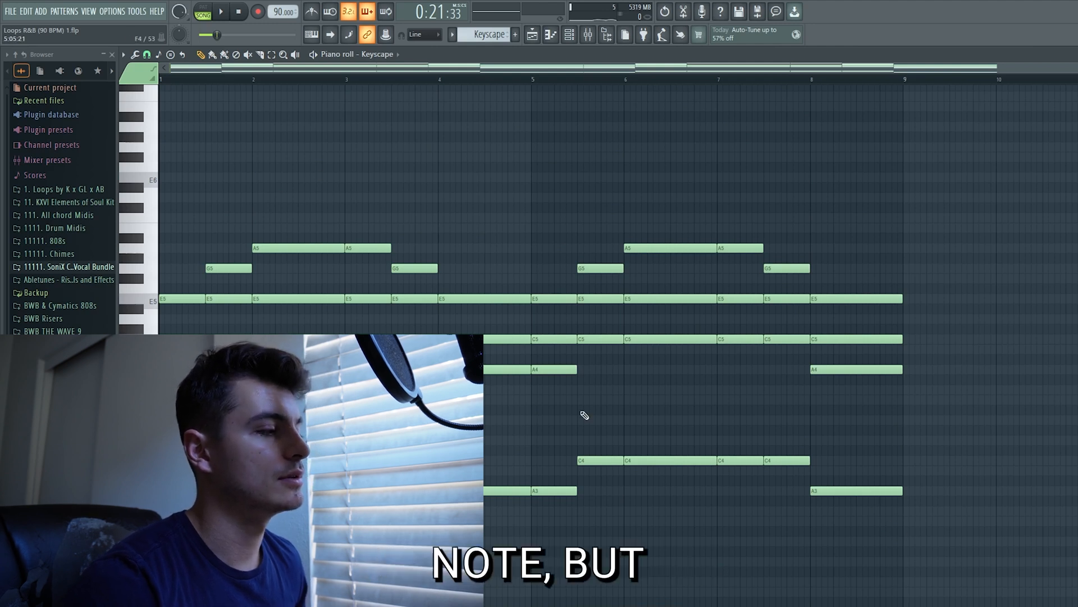
Duplicate the top note of every chord two octaves lower and play the progression
{"action": "left_click", "coordinate": [555, 298], "text": "ctrl+shift"}
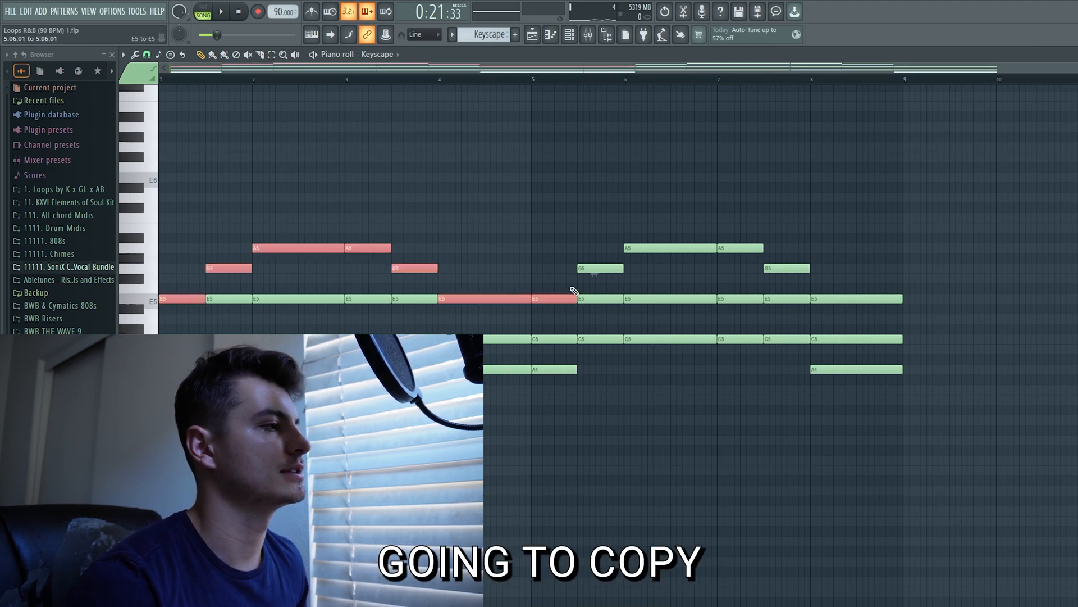
{"action": "left_click", "coordinate": [599, 270], "text": "ctrl+shift"}
{"action": "left_click", "coordinate": [663, 248], "text": "ctrl+shift"}
{"action": "left_click", "coordinate": [739, 248], "text": "ctrl+shift"}
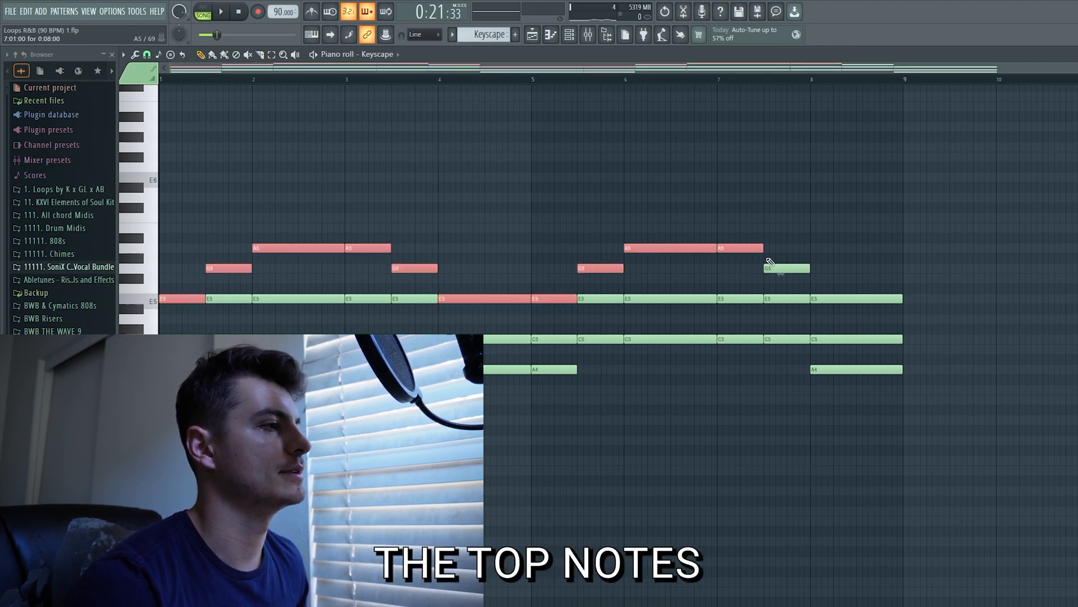
{"action": "left_click", "coordinate": [797, 268], "text": "ctrl+shift"}
{"action": "left_click", "coordinate": [865, 299], "text": "ctrl+shift"}
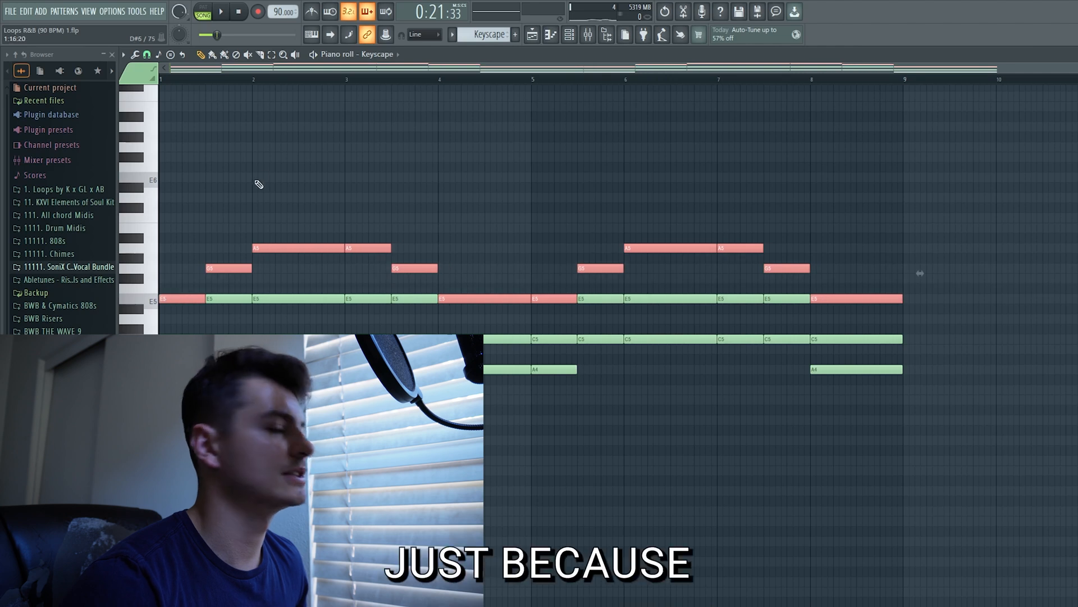
{"action": "key", "text": "ctrl+Down"}
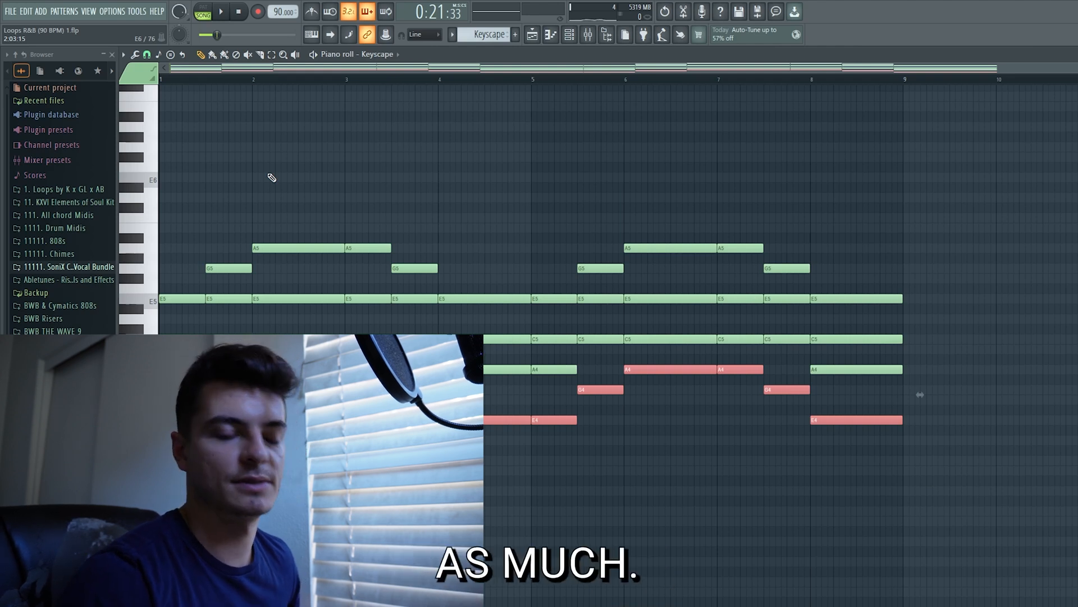
{"action": "key", "text": "ctrl+Down"}
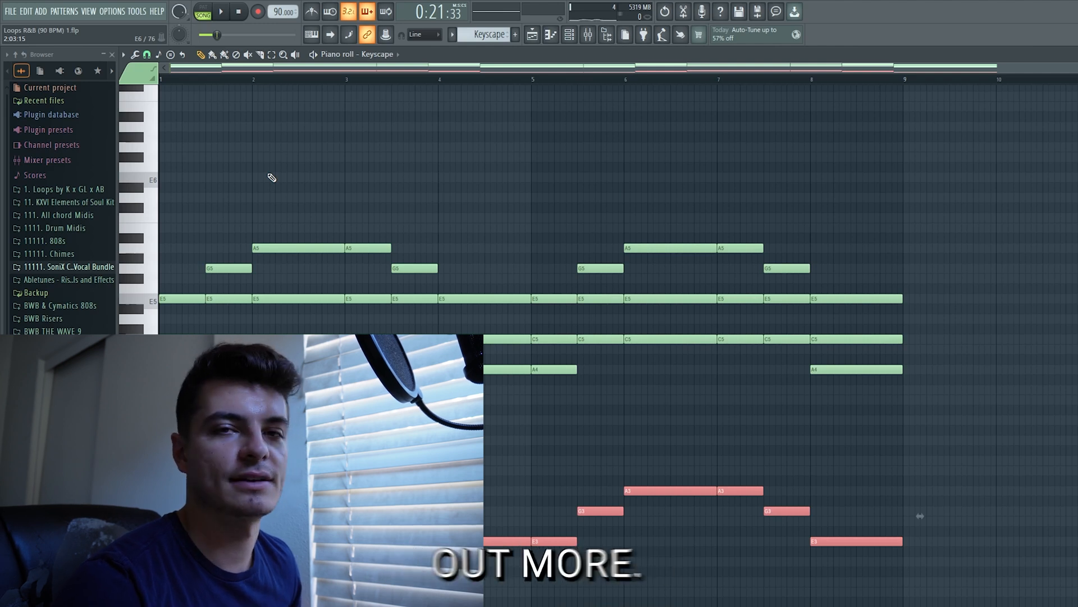
{"action": "key", "text": "space"}
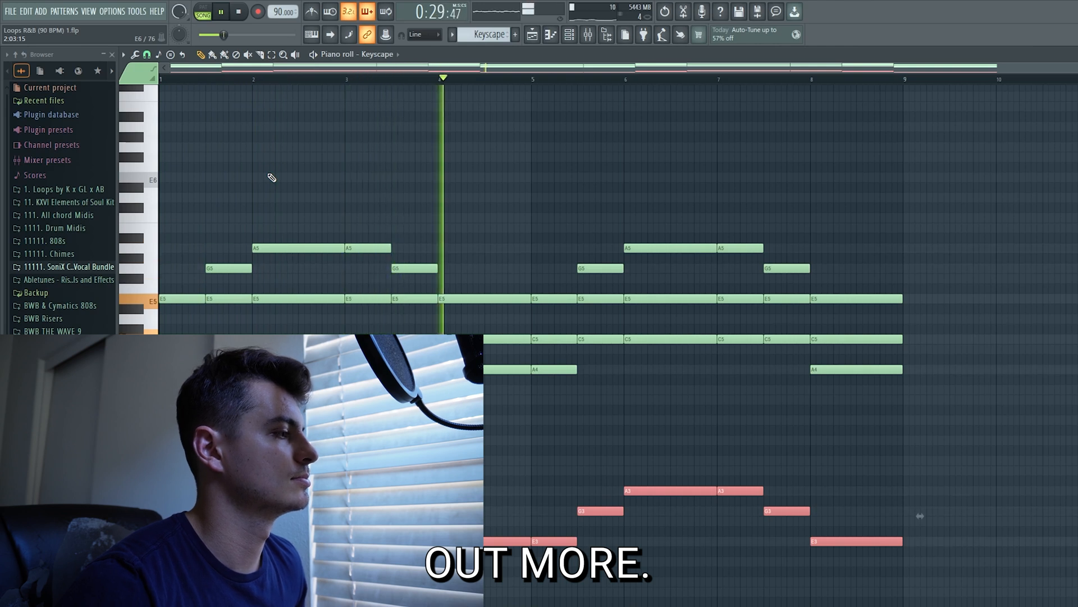
{"action": "key", "text": "space"}
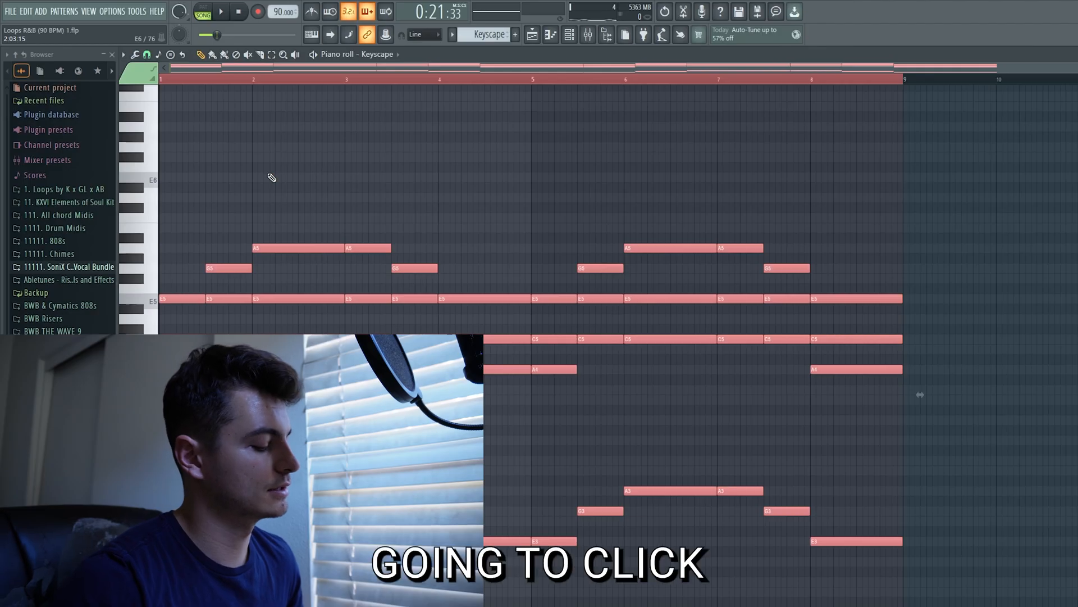
Strum all the notes with the Strumizer at a start time strength of 0:10, auditioning the result before accepting it
{"action": "key", "text": "alt+s"}
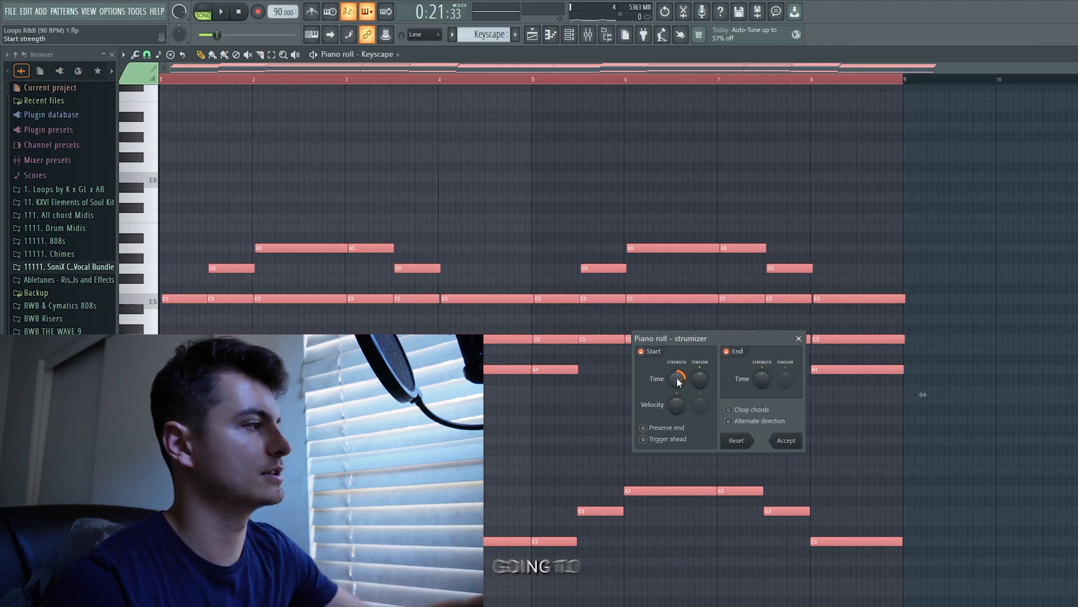
{"action": "mouse_move", "coordinate": [677, 382]}
{"action": "left_mouse_down"}
{"action": "mouse_move", "coordinate": [677, 351]}
{"action": "mouse_move", "coordinate": [677, 371]}
{"action": "left_mouse_up"}
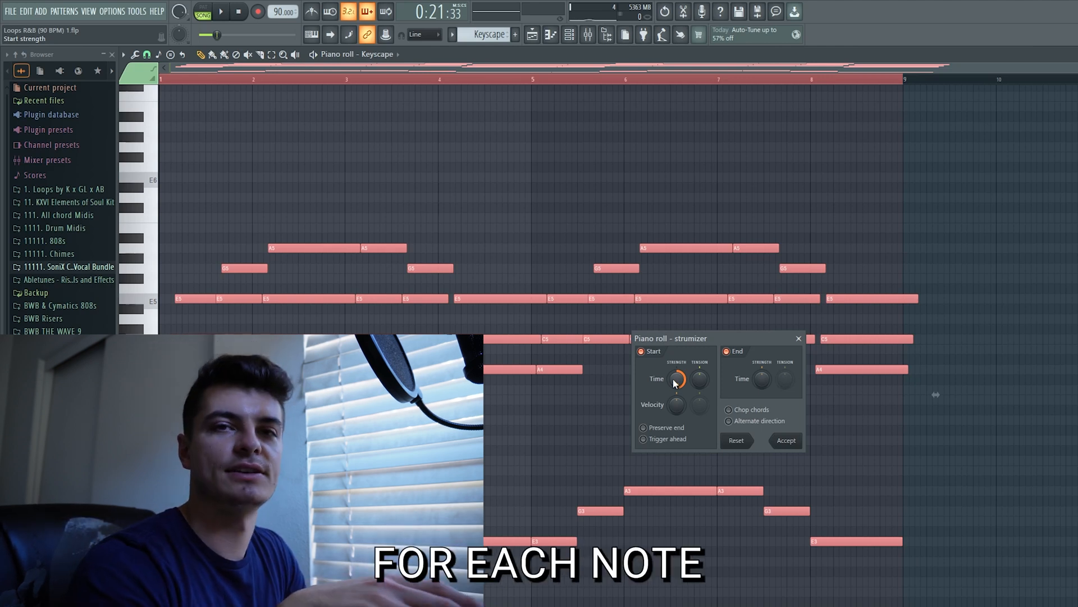
{"action": "left_click_drag", "start_coordinate": [673, 379], "coordinate": [673, 390]}
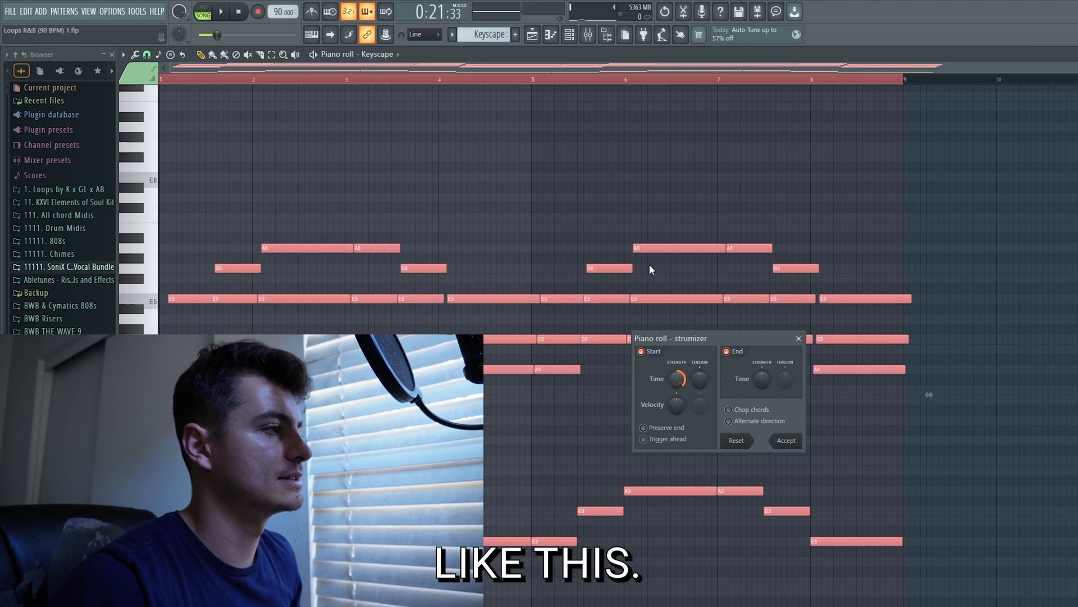
{"action": "key", "text": "space"}
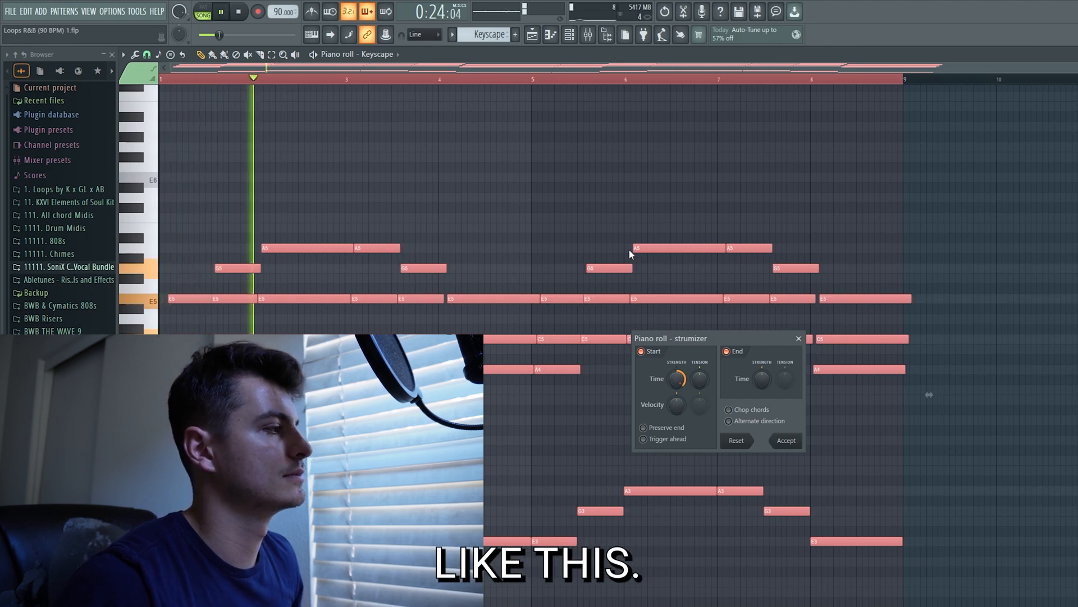
{"action": "key", "text": "space"}
{"action": "left_click_drag", "start_coordinate": [677, 380], "coordinate": [677, 384]}
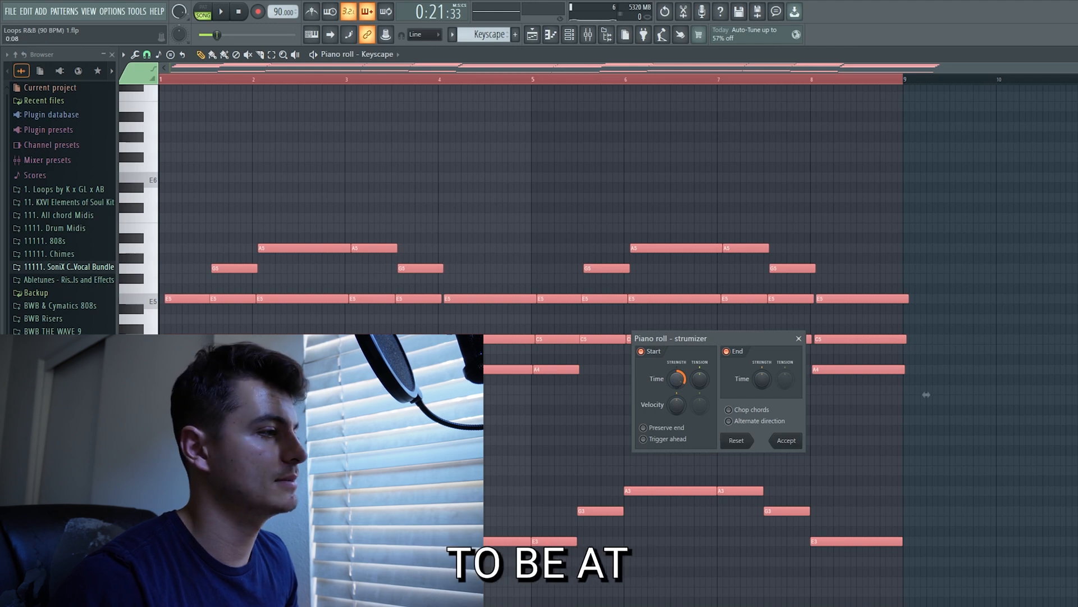
{"action": "key", "text": "space"}
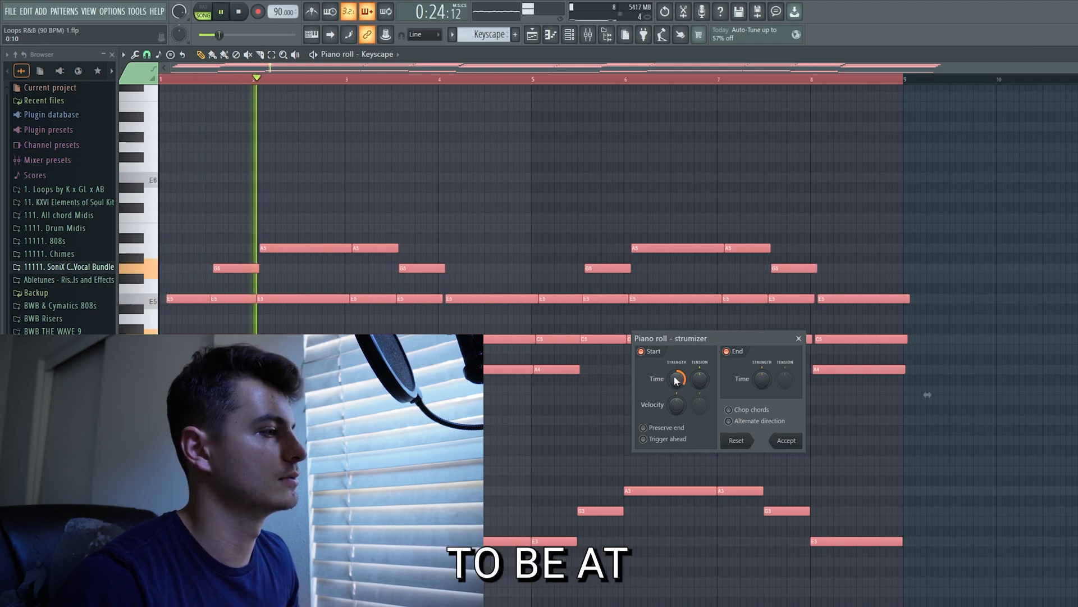
{"action": "key", "text": "space"}
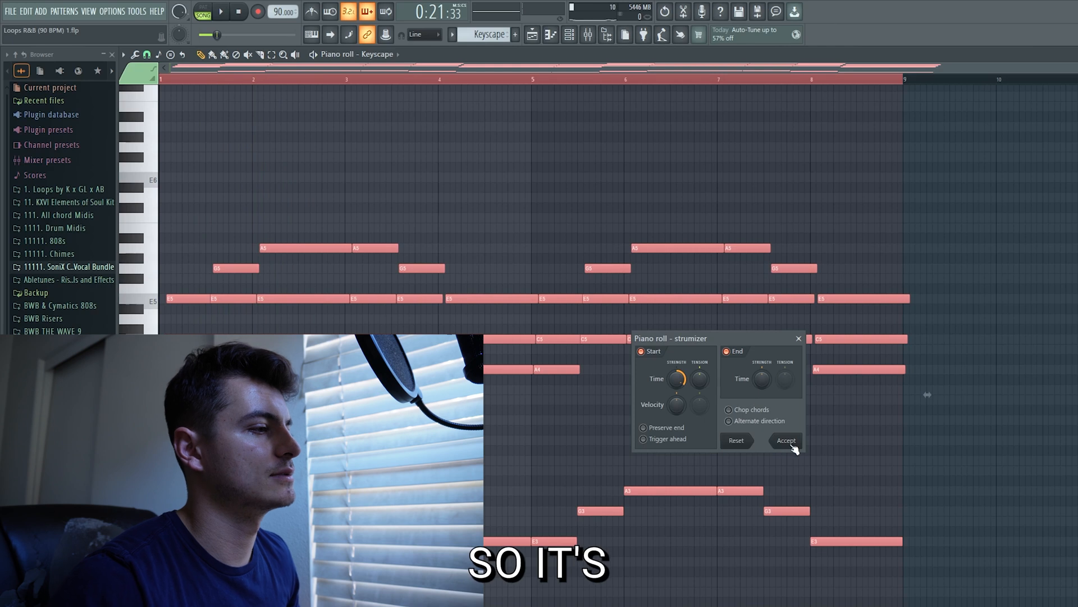
{"action": "left_click", "coordinate": [793, 444]}
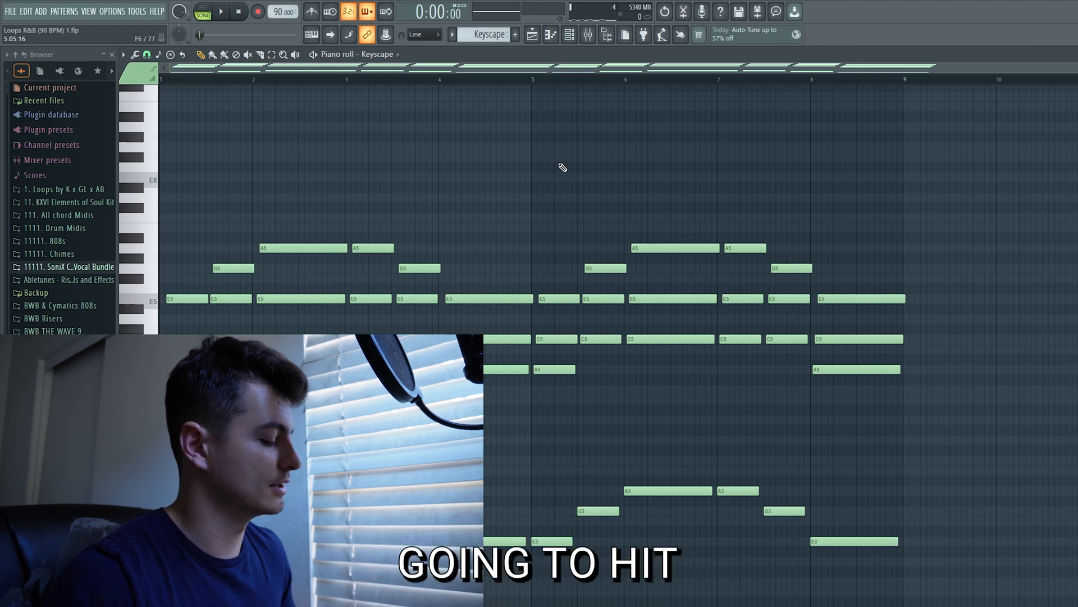
Randomize the velocity of all notes by 22% with bipolar levels, audition and accept the change, and deselect the notes
{"action": "key", "text": "ctrl+a"}
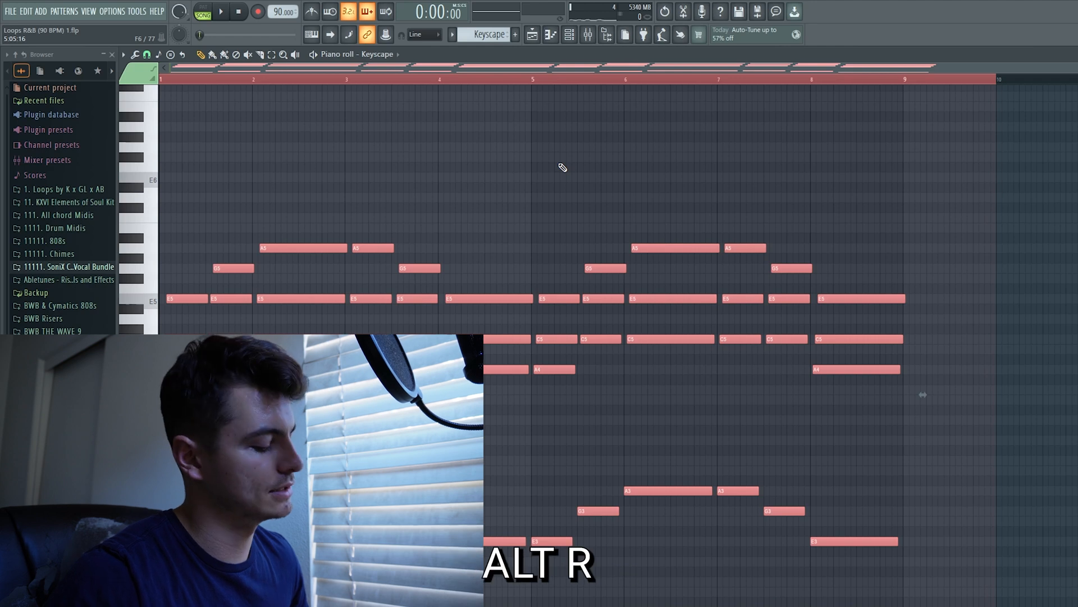
{"action": "key", "text": "alt+r"}
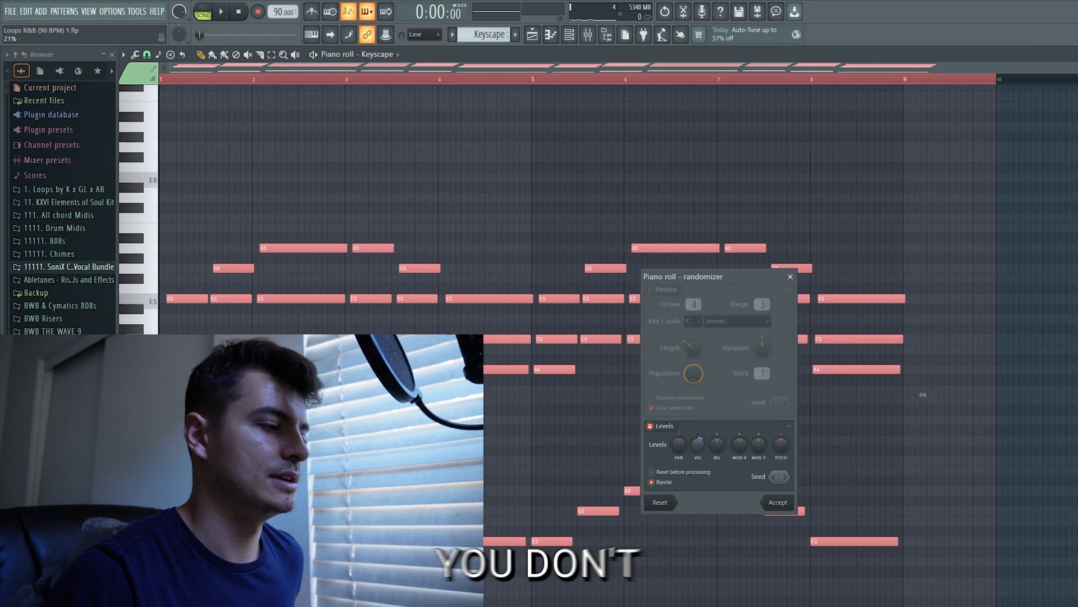
{"action": "left_click_drag", "start_coordinate": [697, 446], "coordinate": [697, 475]}
{"action": "left_click", "coordinate": [699, 445]}
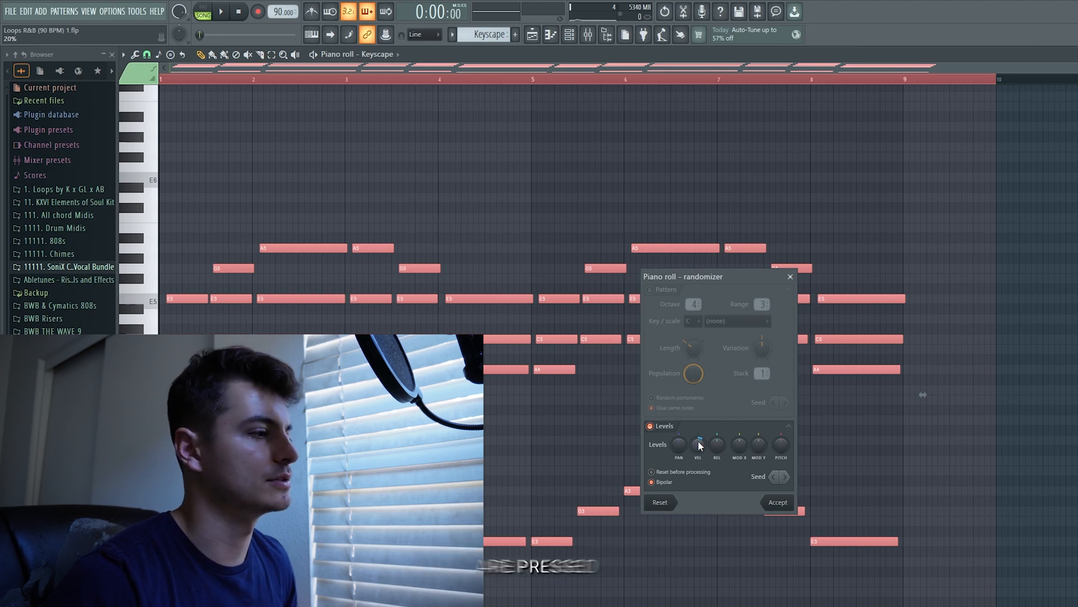
{"action": "left_click_drag", "start_coordinate": [699, 446], "coordinate": [698, 441]}
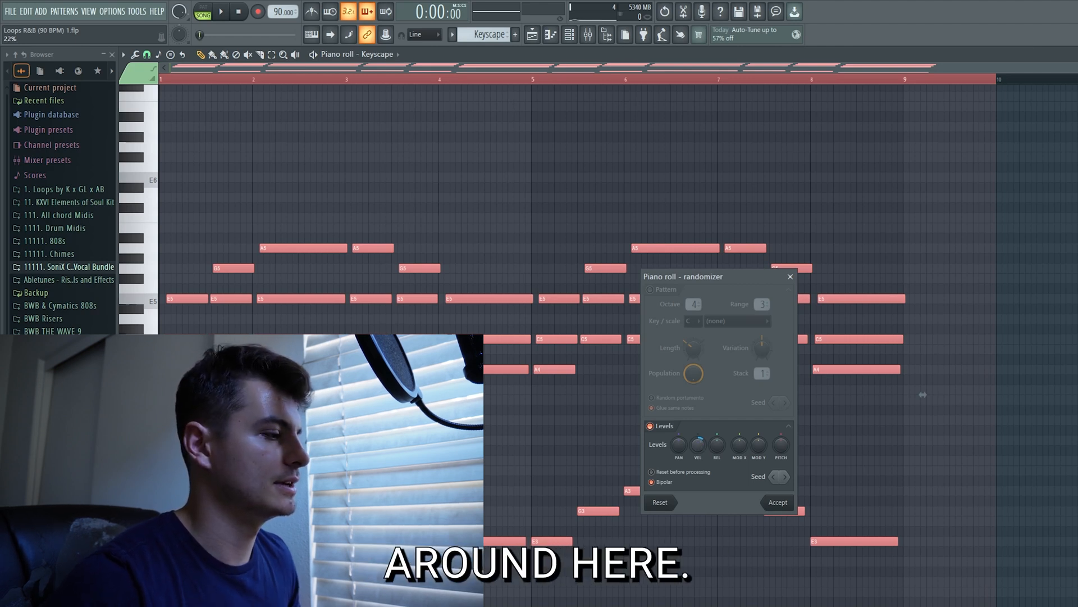
{"action": "key", "text": "space"}
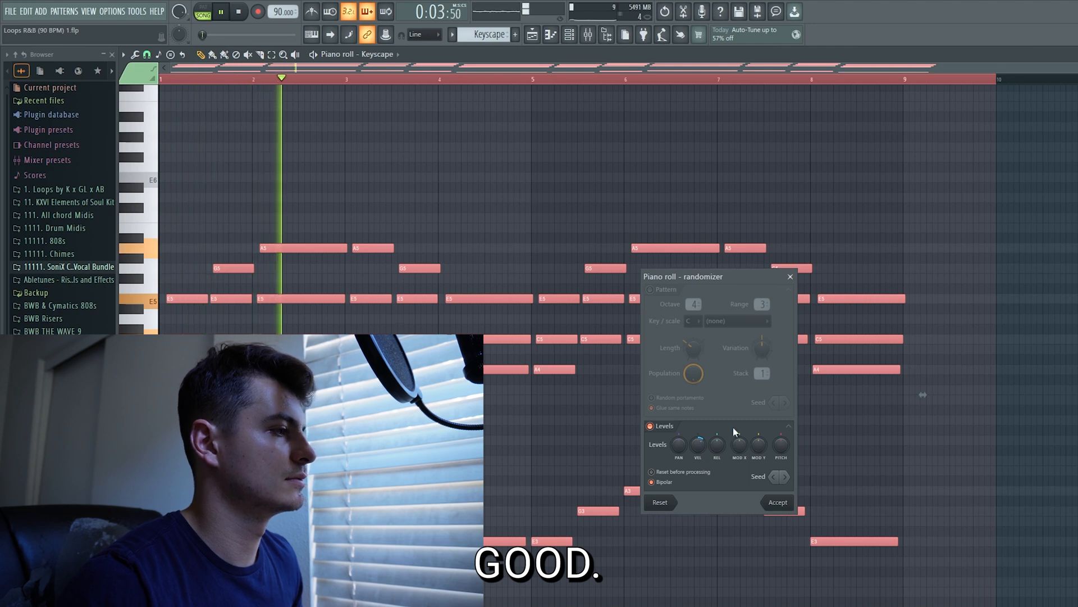
{"action": "key", "text": "space"}
{"action": "left_click", "coordinate": [778, 503]}
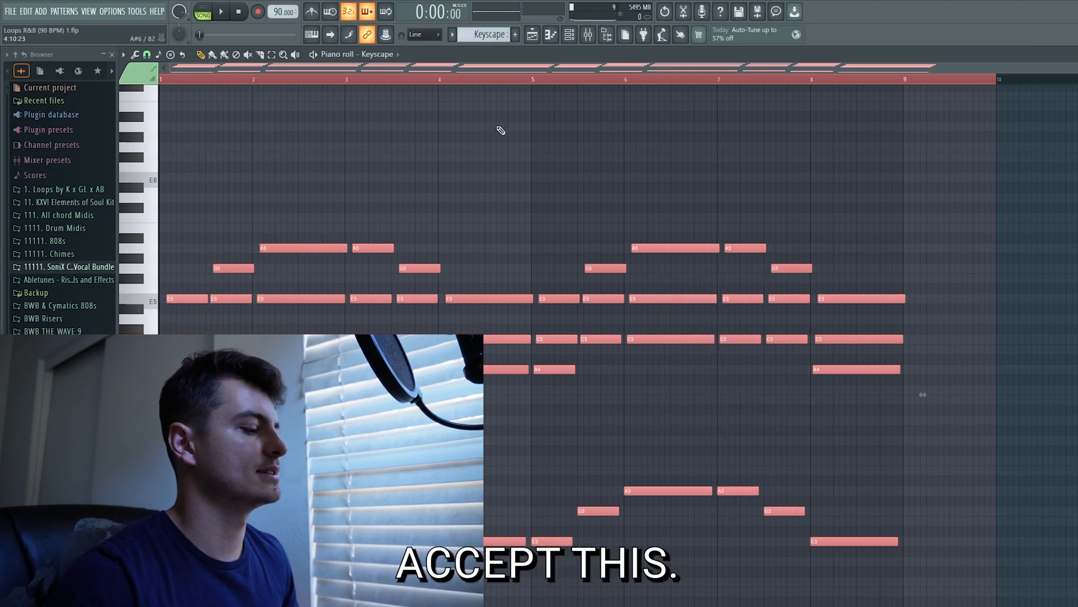
{"action": "key", "text": "ctrl+d"}
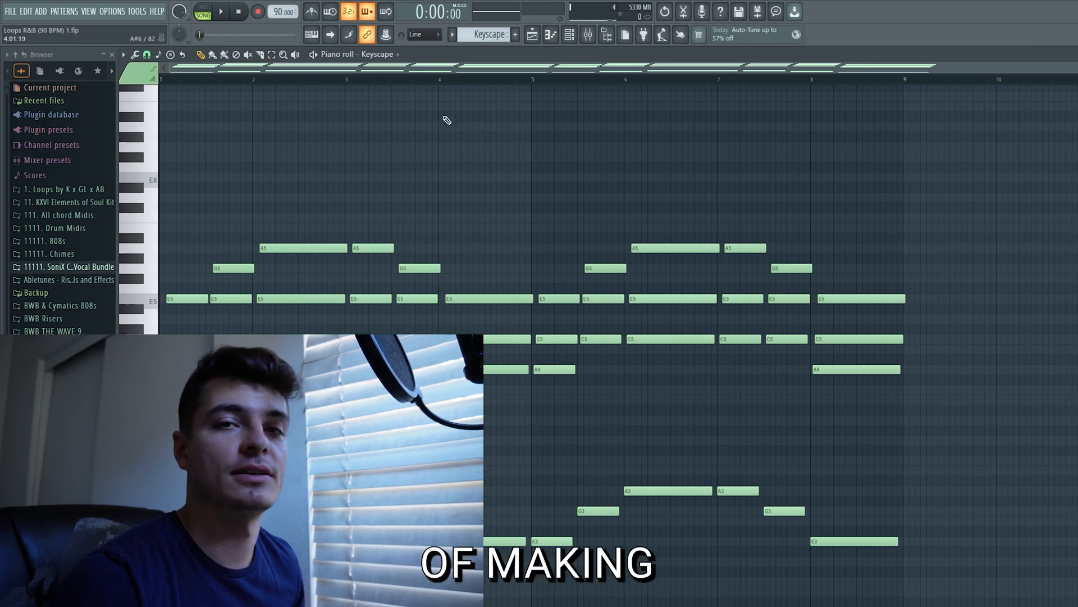
Paste the Keyscape chord progression into the Omnisphere pattern and open it in the piano roll
{"action": "left_click", "coordinate": [532, 34]}
{"action": "left_click", "coordinate": [569, 34]}
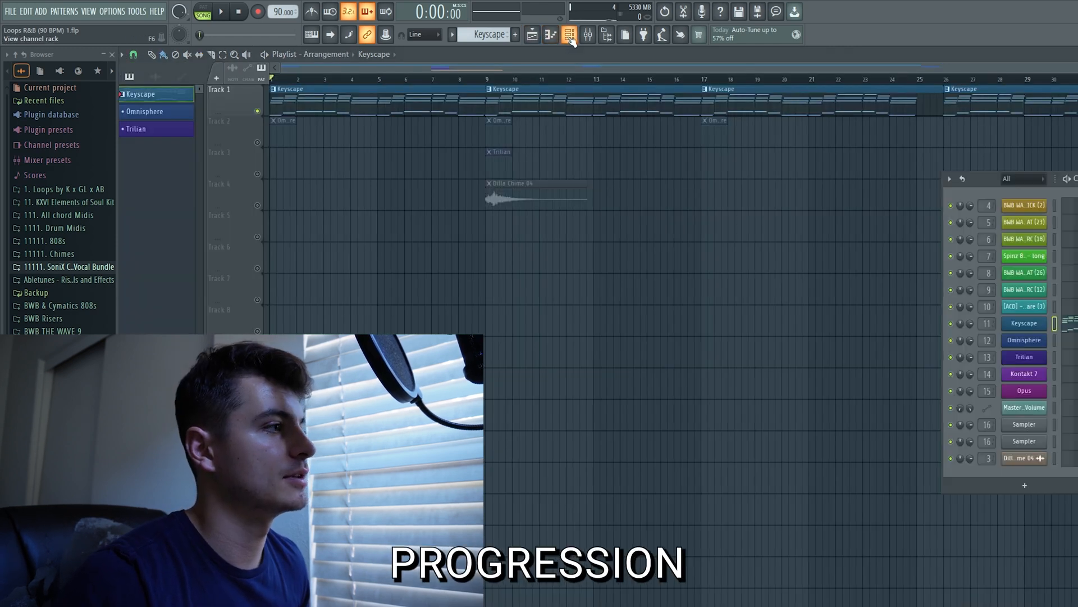
{"action": "left_click", "coordinate": [169, 111]}
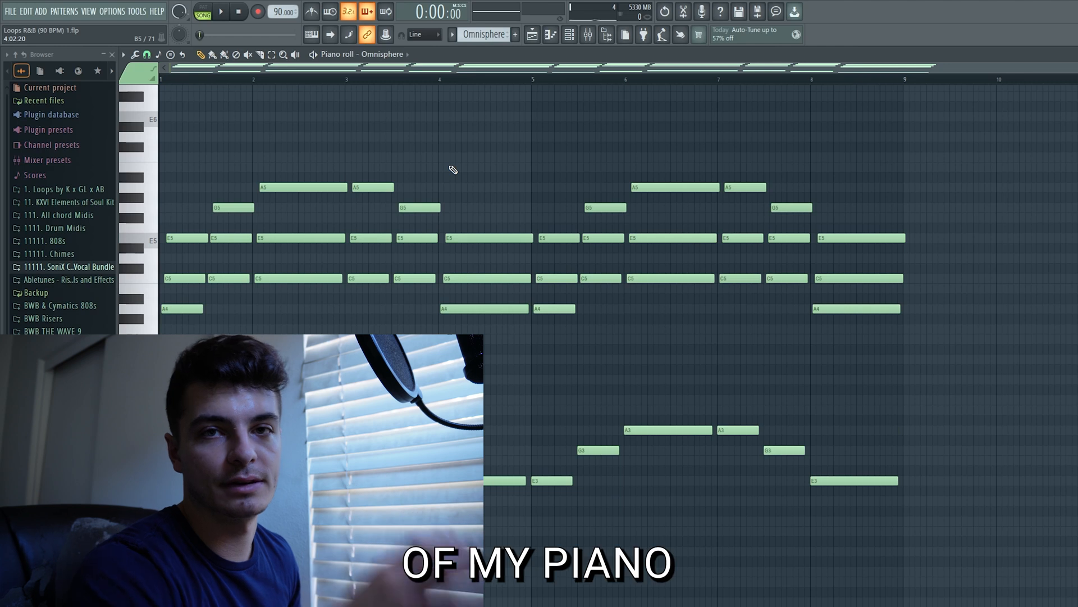
Delete all the low bass notes beneath the chords in the Omnisphere pattern
{"action": "scroll", "coordinate": [787, 375], "scroll_direction": "down", "scroll_amount": 2}
{"action": "left_click_drag", "start_coordinate": [932, 483], "coordinate": [203, 324]}
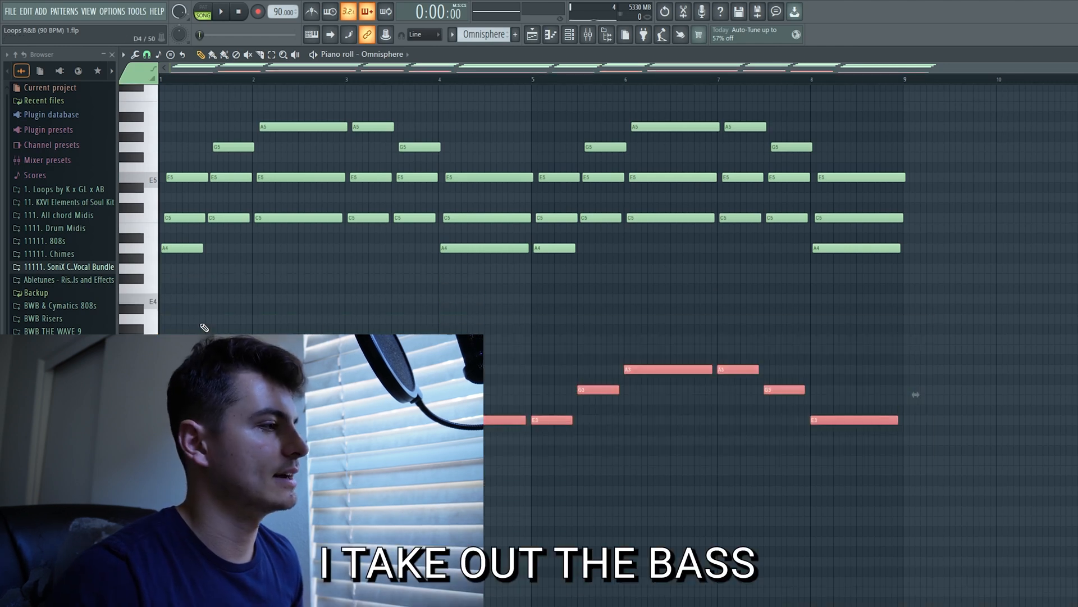
{"action": "scroll", "coordinate": [321, 324], "scroll_direction": "up", "scroll_amount": 1}
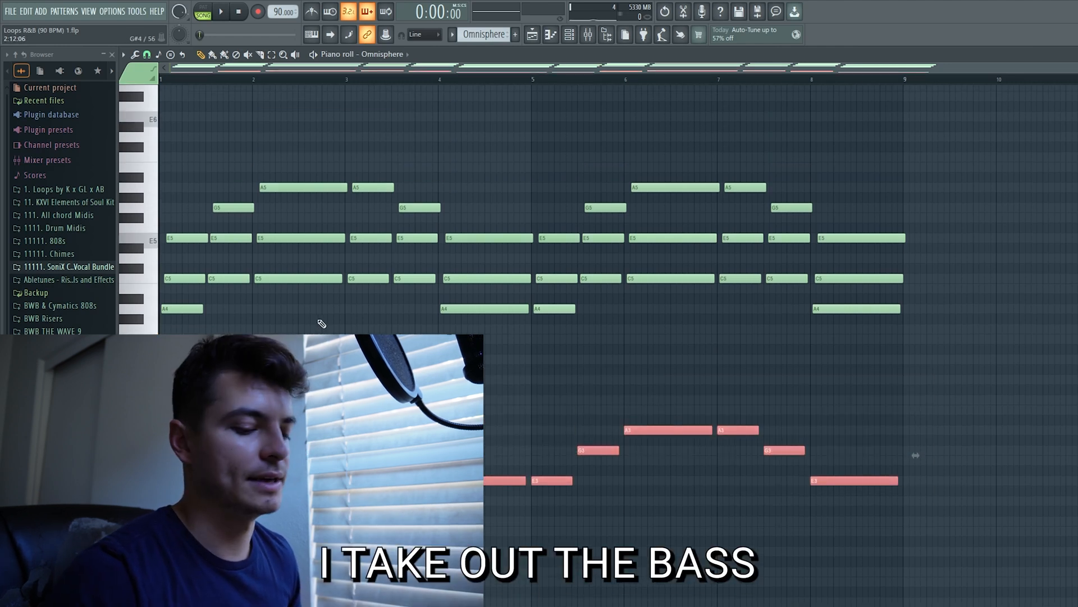
{"action": "scroll", "coordinate": [322, 323], "scroll_direction": "up", "scroll_amount": 1}
{"action": "key", "text": "Delete"}
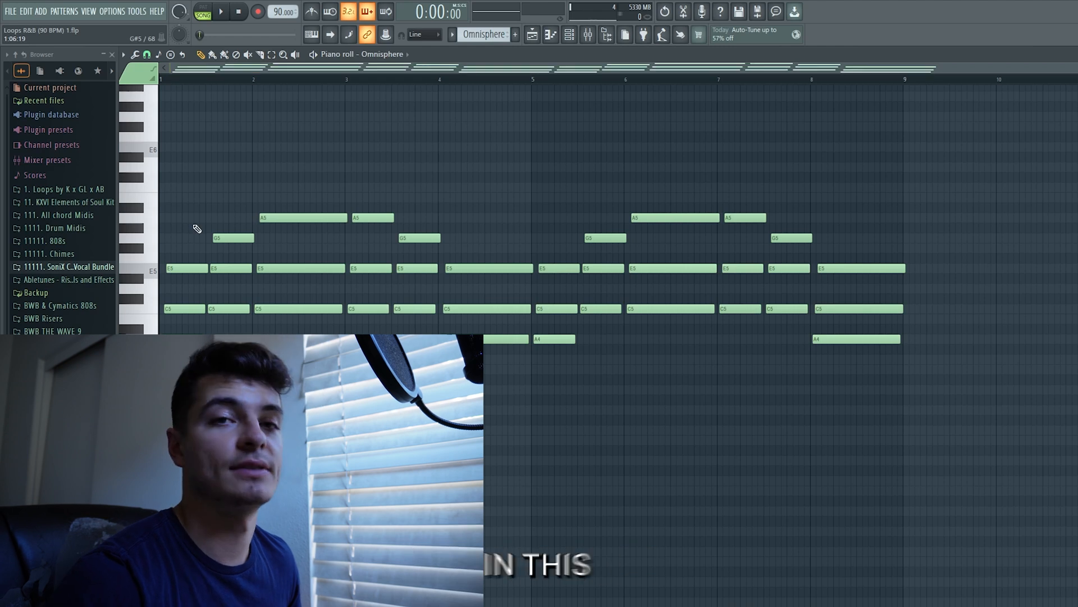
Raise the lowest note of every Omnisphere chord by one octave and deselect the notes
{"action": "left_click", "coordinate": [194, 338], "text": "ctrl+shift"}
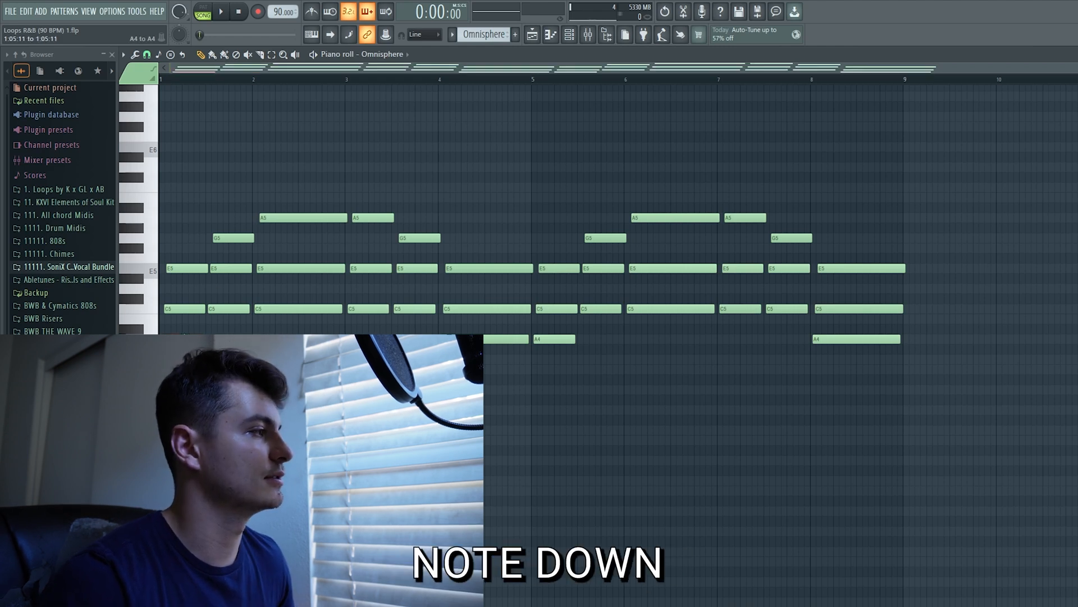
{"action": "left_click", "coordinate": [237, 309], "text": "ctrl+shift"}
{"action": "left_click", "coordinate": [297, 309], "text": "ctrl+shift"}
{"action": "left_click", "coordinate": [368, 309], "text": "ctrl+shift"}
{"action": "left_click", "coordinate": [416, 309], "text": "ctrl+shift"}
{"action": "left_click", "coordinate": [495, 339], "text": "ctrl+shift"}
{"action": "left_click", "coordinate": [555, 339], "text": "ctrl+shift"}
{"action": "left_click", "coordinate": [603, 310], "text": "ctrl+shift"}
{"action": "left_click", "coordinate": [672, 309], "text": "ctrl+shift"}
{"action": "left_click", "coordinate": [740, 309], "text": "ctrl+shift"}
{"action": "left_click", "coordinate": [787, 309], "text": "ctrl+shift"}
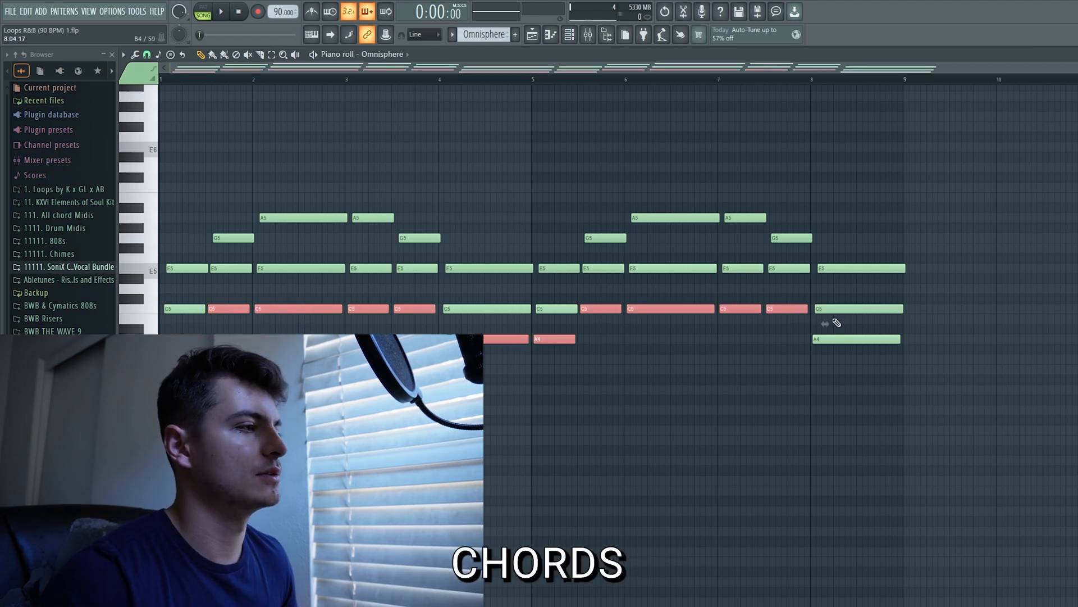
{"action": "left_click", "coordinate": [876, 338], "text": "ctrl+shift"}
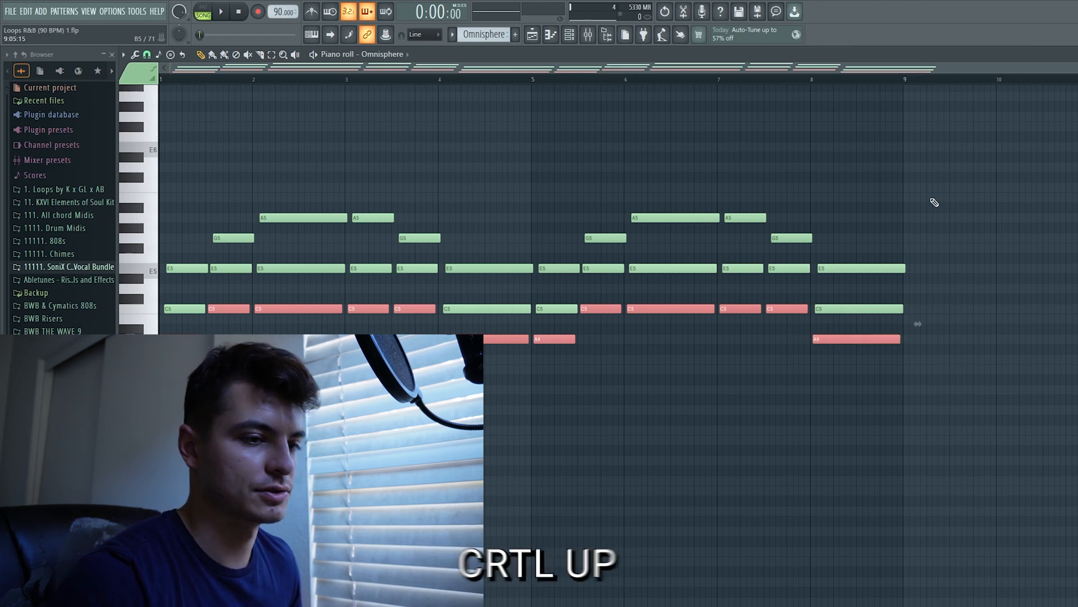
{"action": "key", "text": "ctrl+Up"}
{"action": "key", "text": "ctrl+d"}
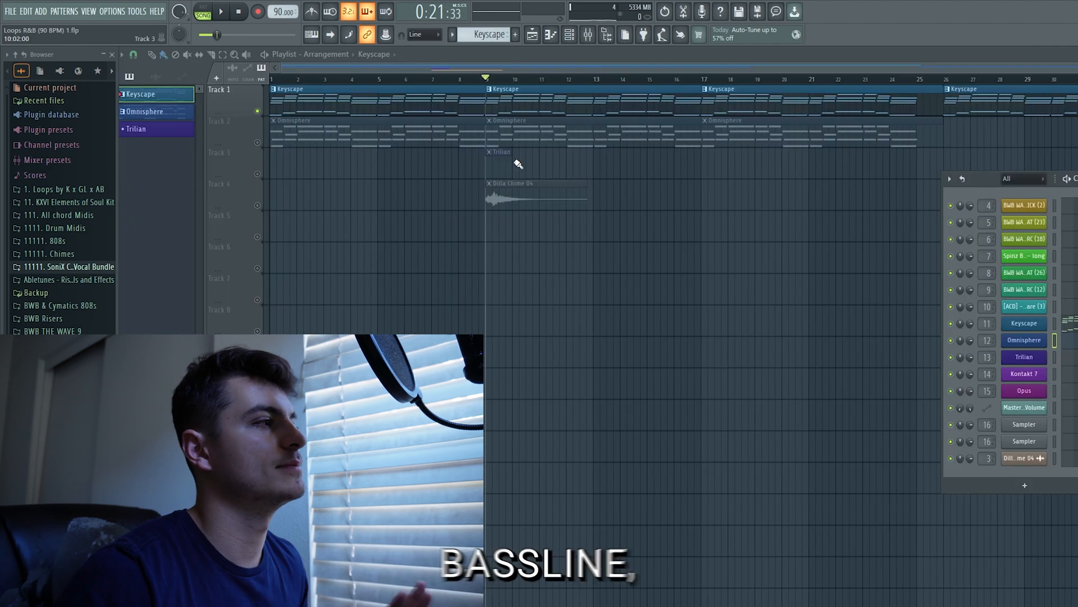
Extend the Trilian clip to bar 17, paste the chord progression into the Trilian channel and open its notes in the piano roll
{"action": "left_click_drag", "start_coordinate": [513, 152], "coordinate": [566, 152]}
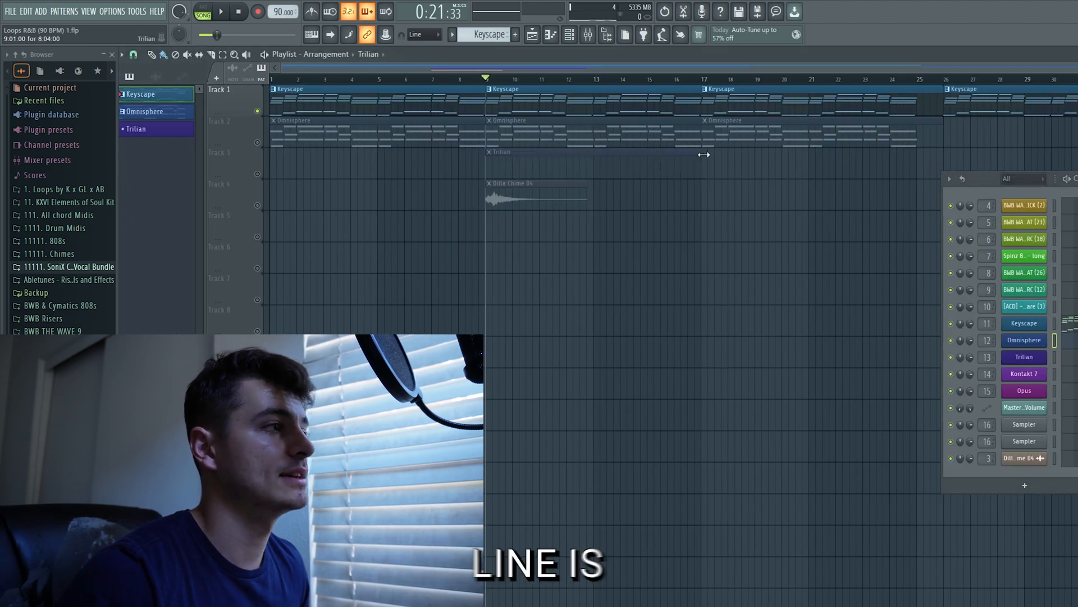
{"action": "left_click", "coordinate": [143, 131]}
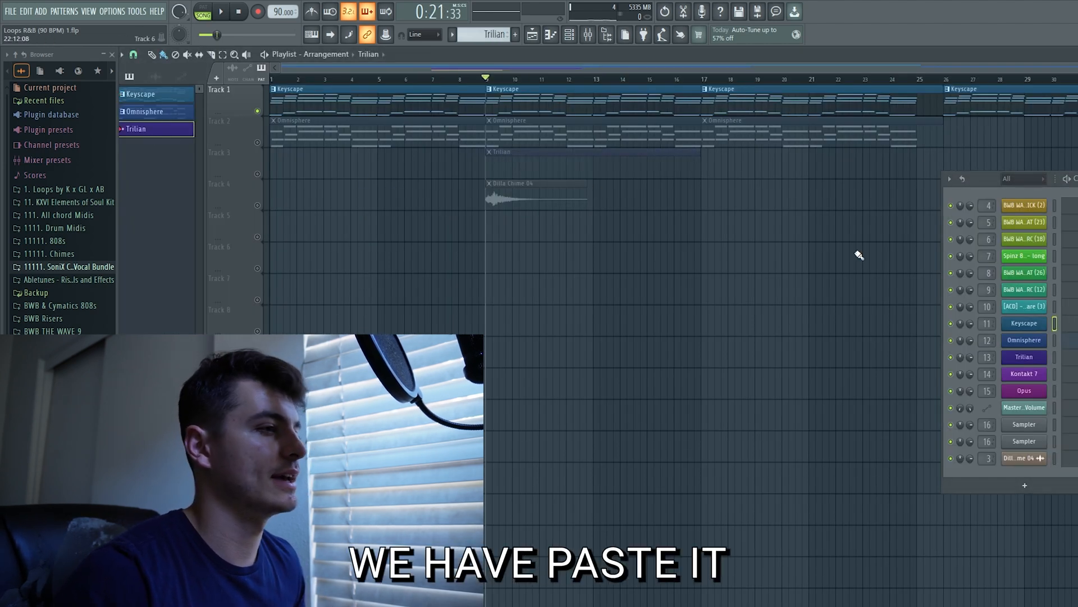
{"action": "right_click", "coordinate": [1025, 356]}
{"action": "left_click", "coordinate": [1035, 417]}
{"action": "left_click", "coordinate": [551, 35]}
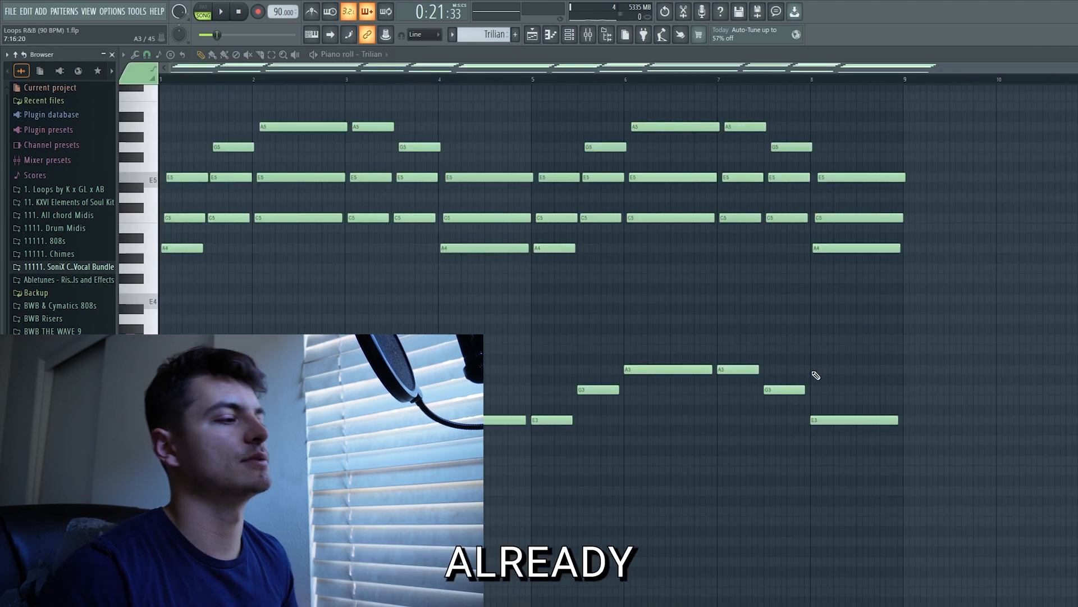
Delete all the upper chord notes from the Trilian pattern, keeping only the low bass line
{"action": "left_click_drag", "start_coordinate": [314, 337], "coordinate": [892, 508]}
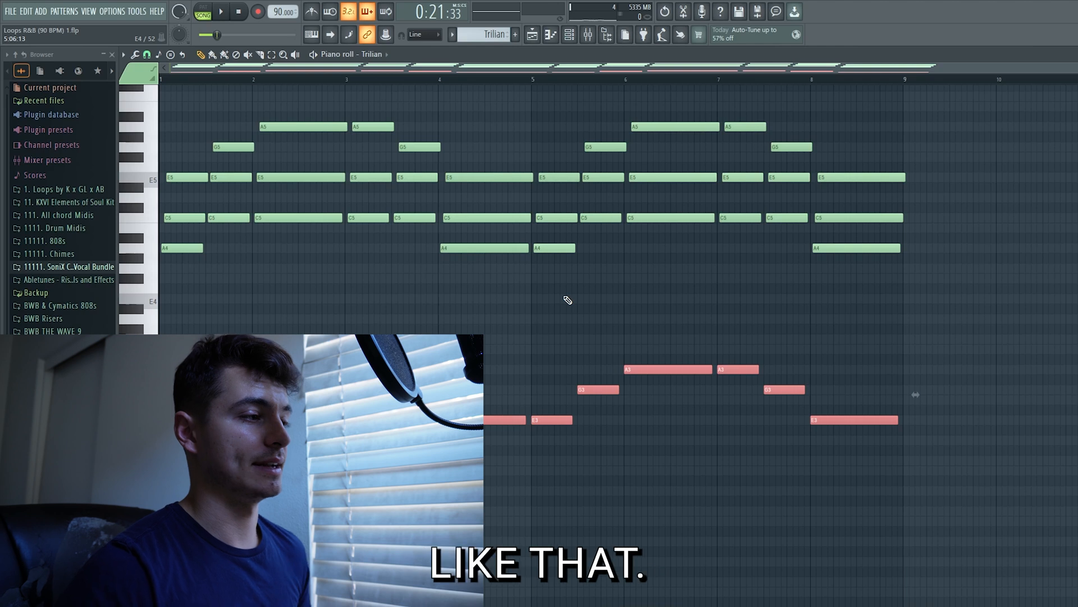
{"action": "scroll", "coordinate": [874, 277], "scroll_direction": "up", "scroll_amount": 3}
{"action": "left_click_drag", "start_coordinate": [946, 331], "coordinate": [149, 99]}
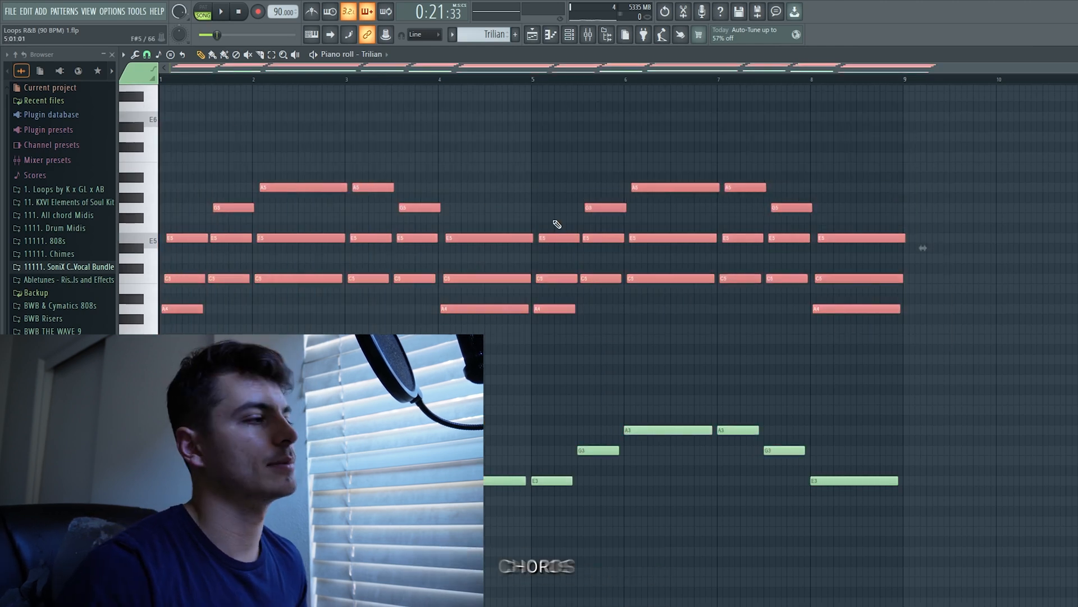
{"action": "scroll", "coordinate": [608, 191], "scroll_direction": "up", "scroll_amount": 2}
{"action": "scroll", "coordinate": [607, 192], "scroll_direction": "down", "scroll_amount": 2}
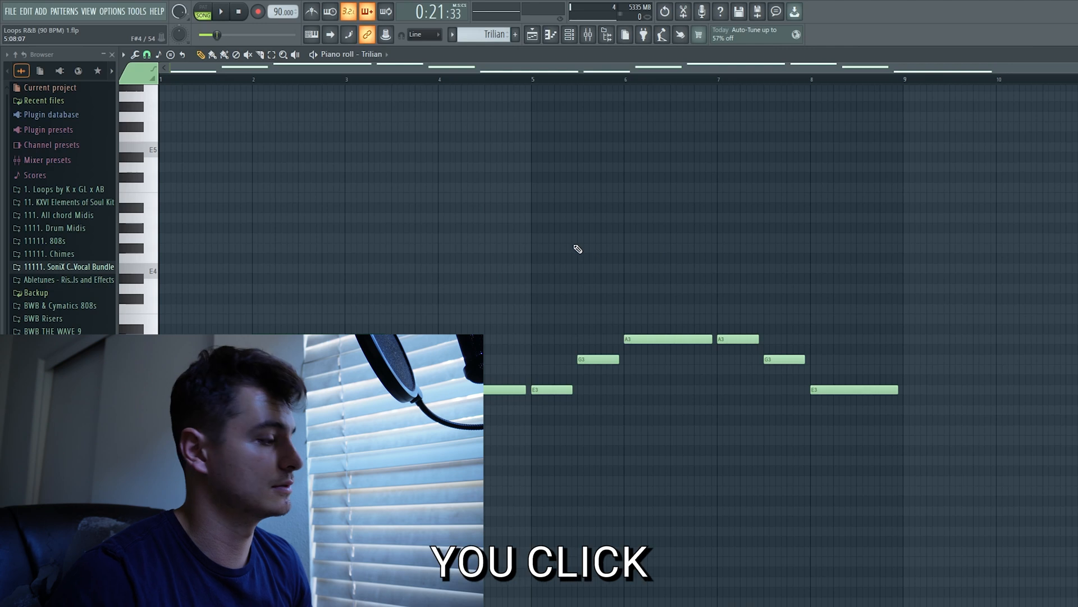
Quantize the start and end times of all the Trilian bass notes to the grid with the Default template
{"action": "key", "text": "ctrl+a"}
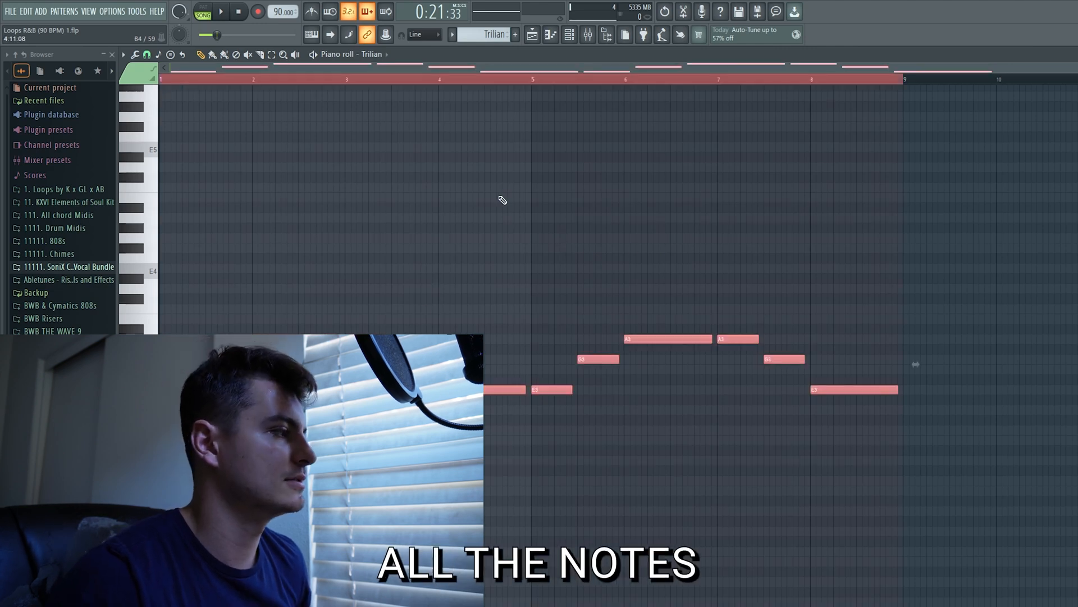
{"action": "key", "text": "alt+q"}
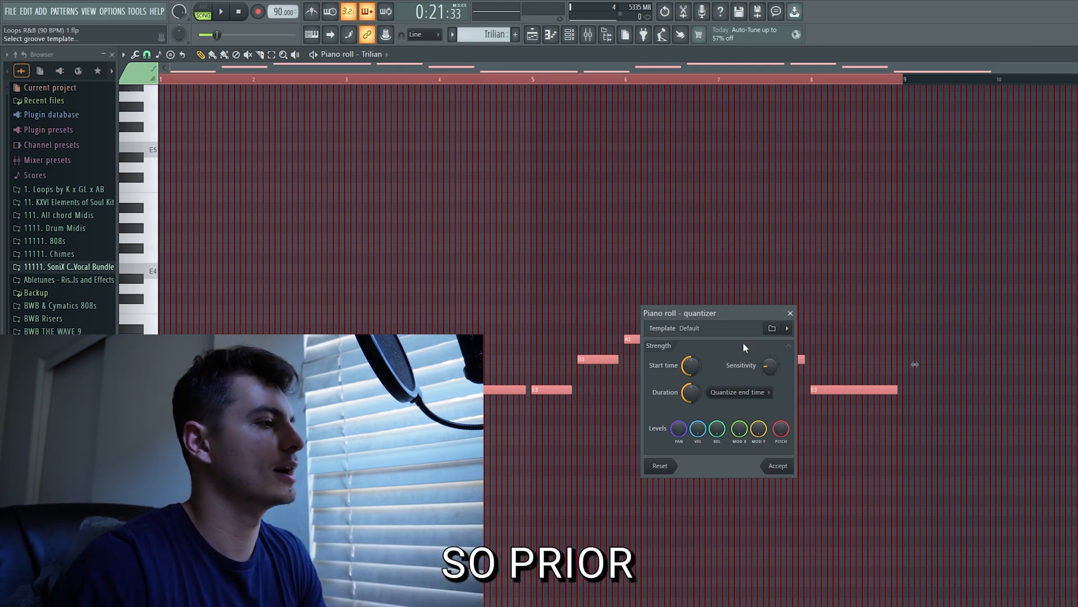
{"action": "left_click", "coordinate": [778, 470]}
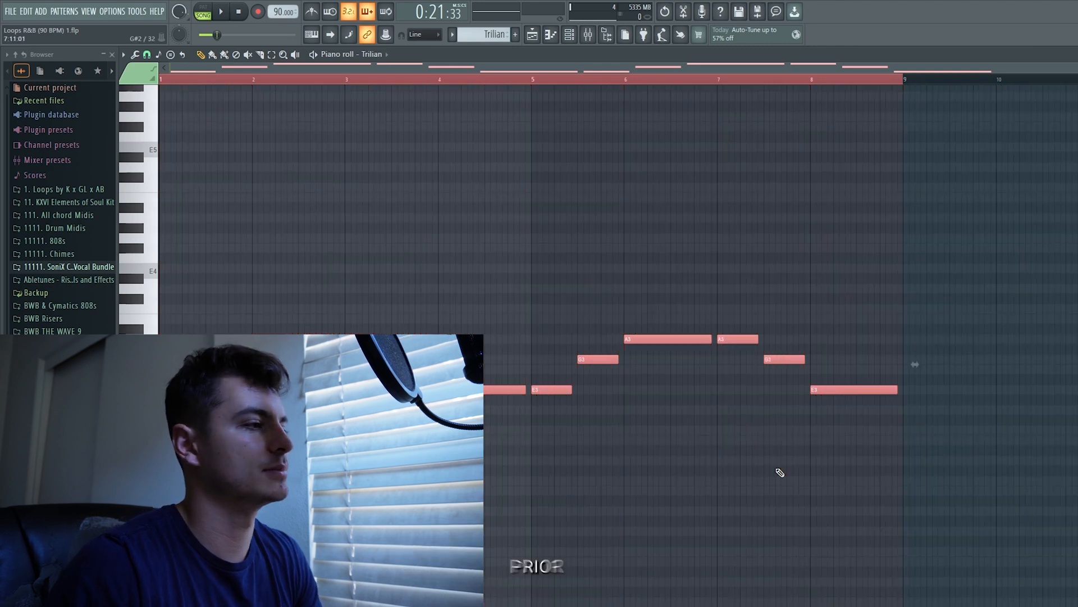
{"action": "left_click", "coordinate": [147, 54]}
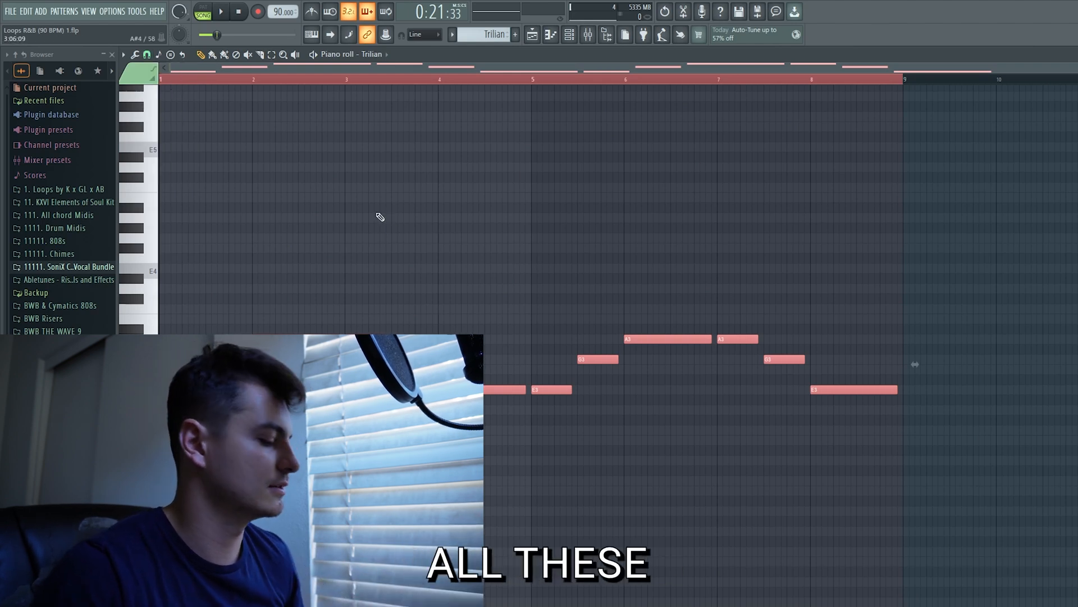
{"action": "key", "text": "alt+q"}
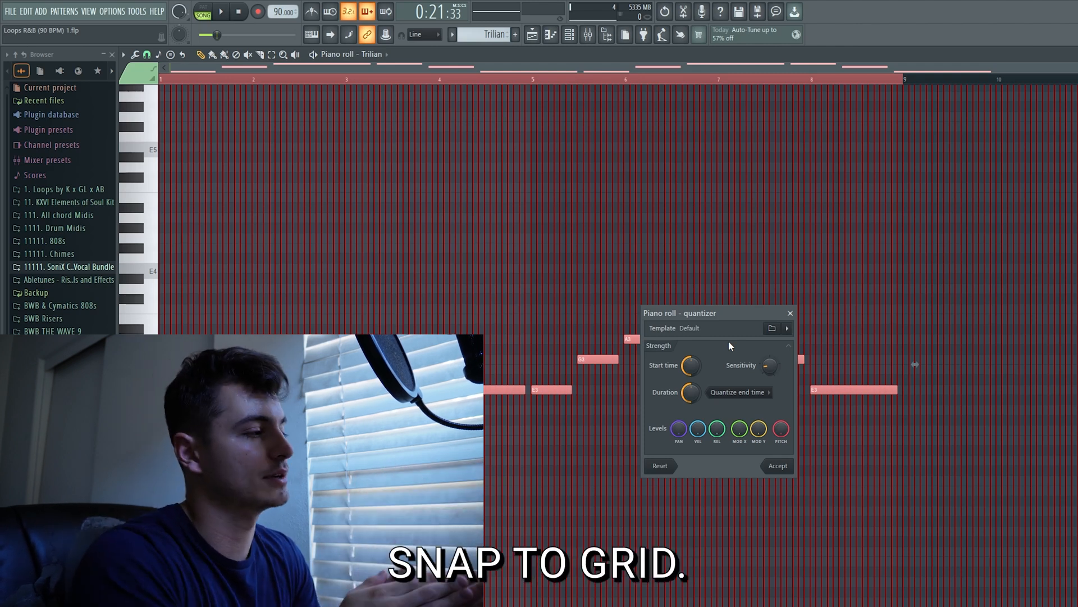
{"action": "left_click", "coordinate": [778, 467]}
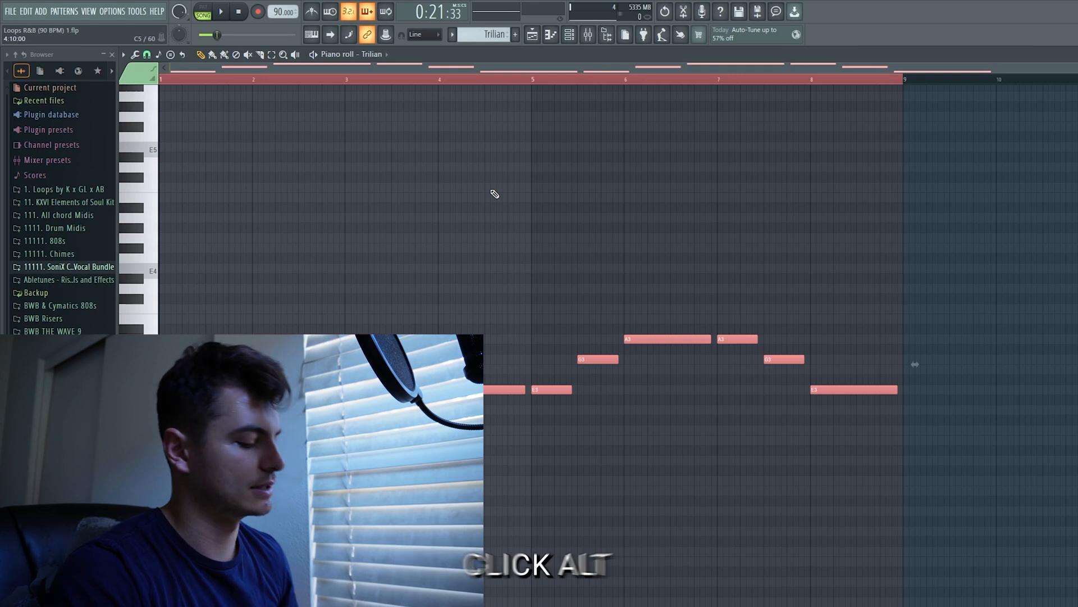
Lengthen all the bass notes with the Articulator so each one fills the gap up to the following note
{"action": "key", "text": "alt+l"}
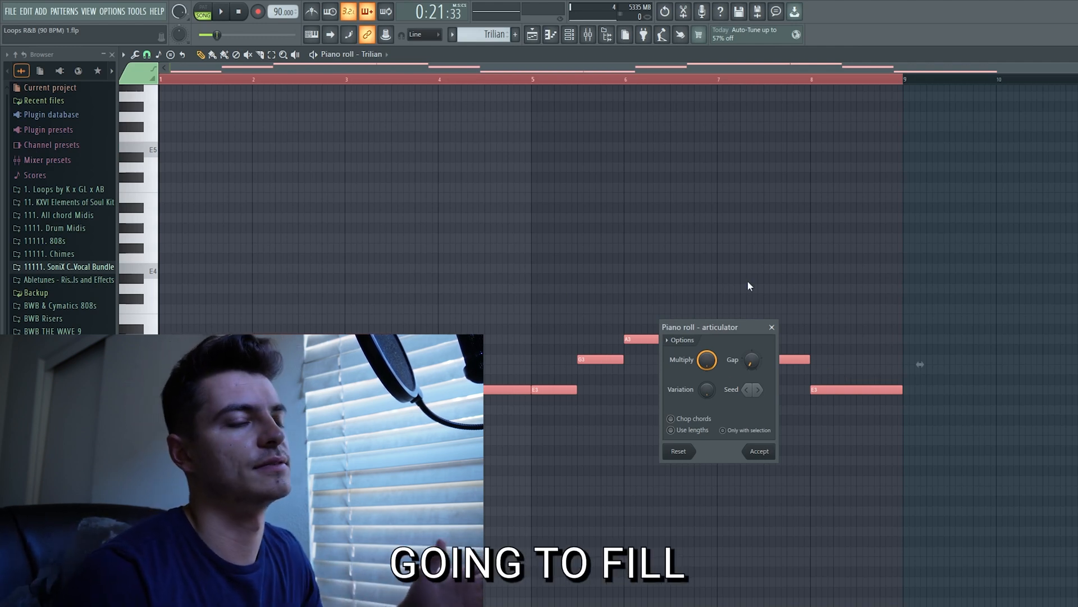
{"action": "left_click", "coordinate": [760, 451]}
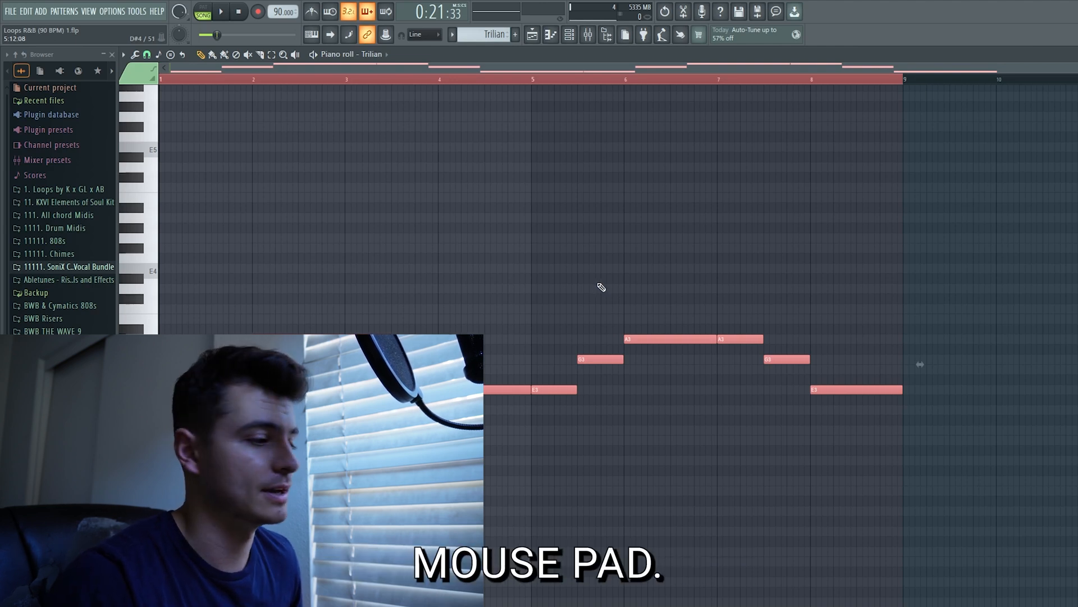
{"action": "scroll", "coordinate": [630, 307], "scroll_direction": "up", "scroll_amount": 1}
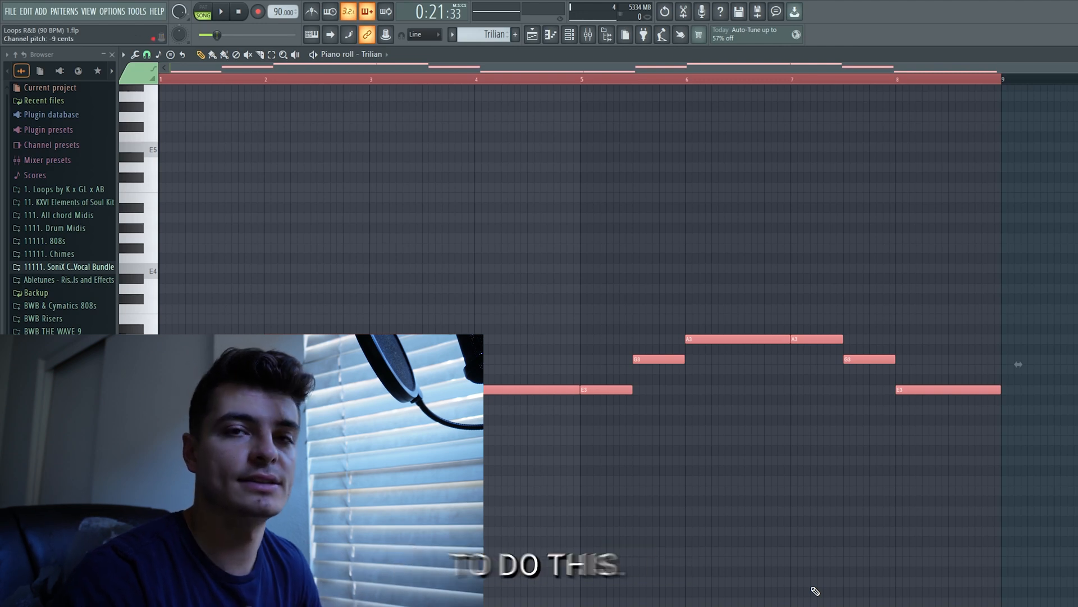
Adjust the velocity of all the Trilian bass notes together and deselect them
{"action": "key", "text": "ctrl+a"}
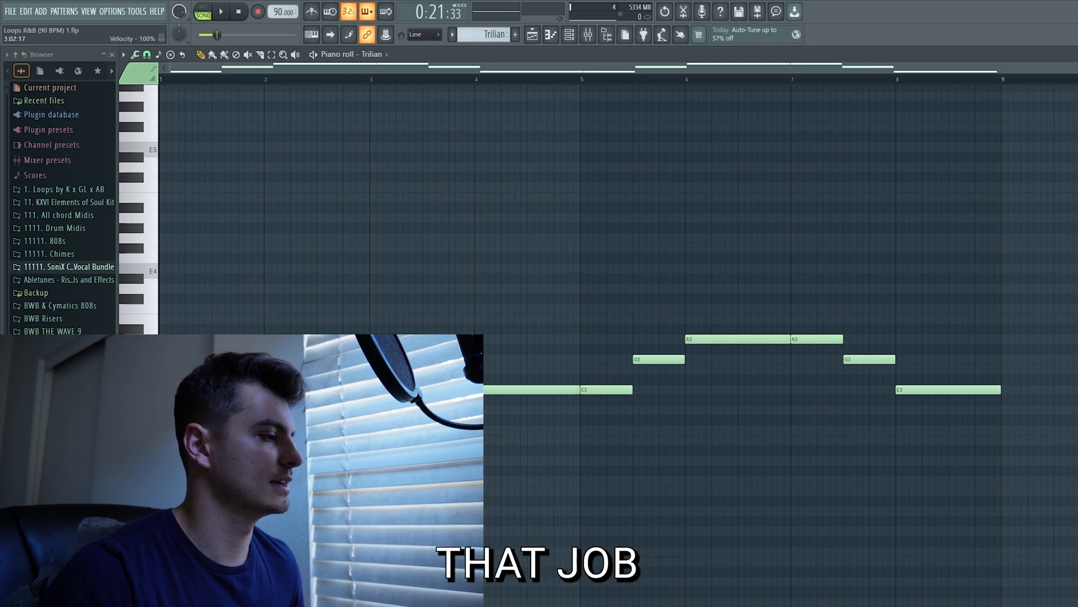
{"action": "key", "text": "ctrl+a"}
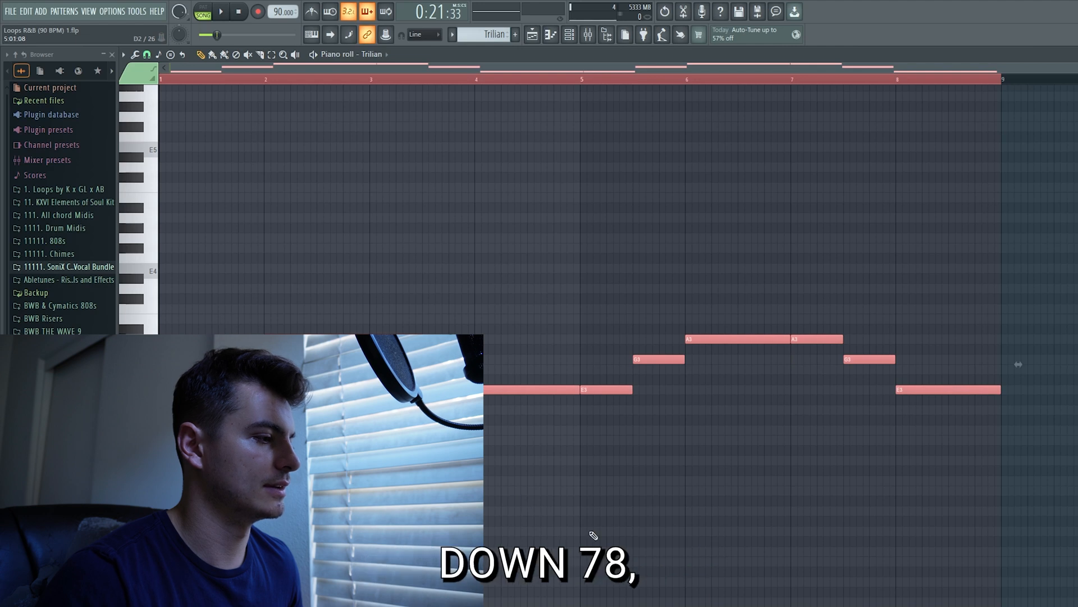
{"action": "left_click", "coordinate": [510, 212]}
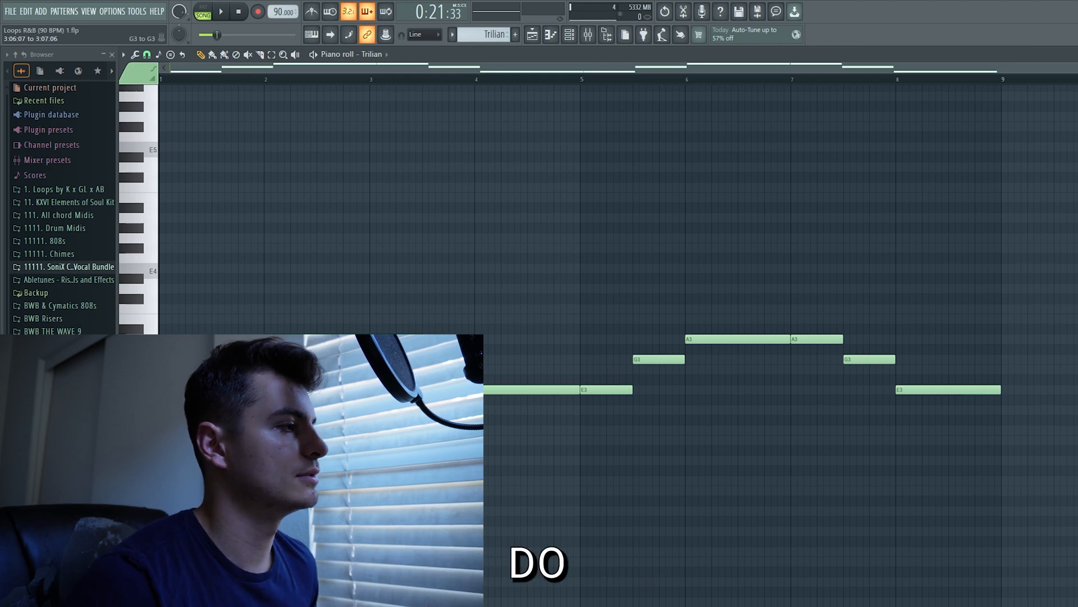
Raise the G3 bass notes just before bars 4 and 8 to B3 and deselect them
{"action": "left_click_drag", "start_coordinate": [596, 362], "coordinate": [596, 362]}
{"action": "left_click", "coordinate": [854, 363], "text": "ctrl+shift"}
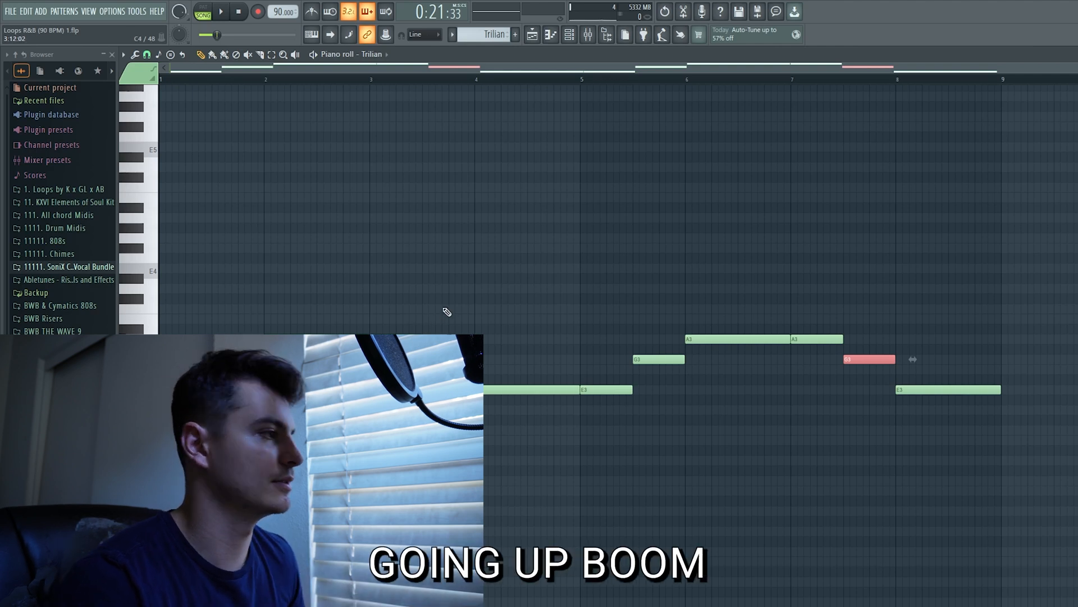
{"action": "key", "text": "shift+Up"}
{"action": "key", "text": "shift+Up"}
{"action": "key", "text": "shift+Up"}
{"action": "key", "text": "shift+Up"}
{"action": "key", "text": "ctrl+d"}
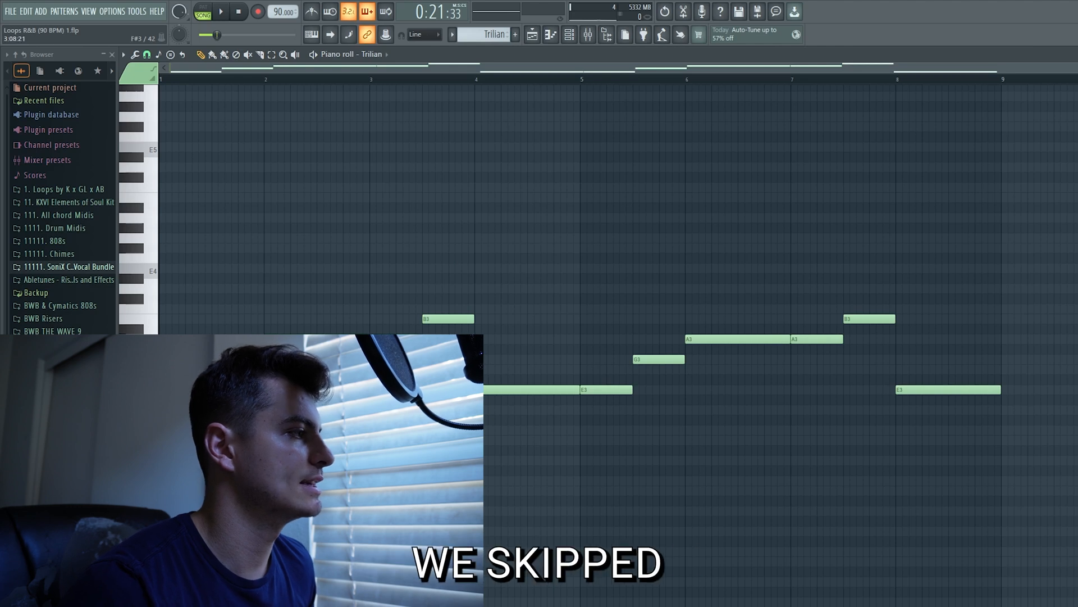
Raise the long E3 bass notes at bars 4 and 8 to D4 and deselect them
{"action": "left_click", "coordinate": [506, 390], "text": "ctrl+shift"}
{"action": "left_click", "coordinate": [922, 389], "text": "ctrl+shift"}
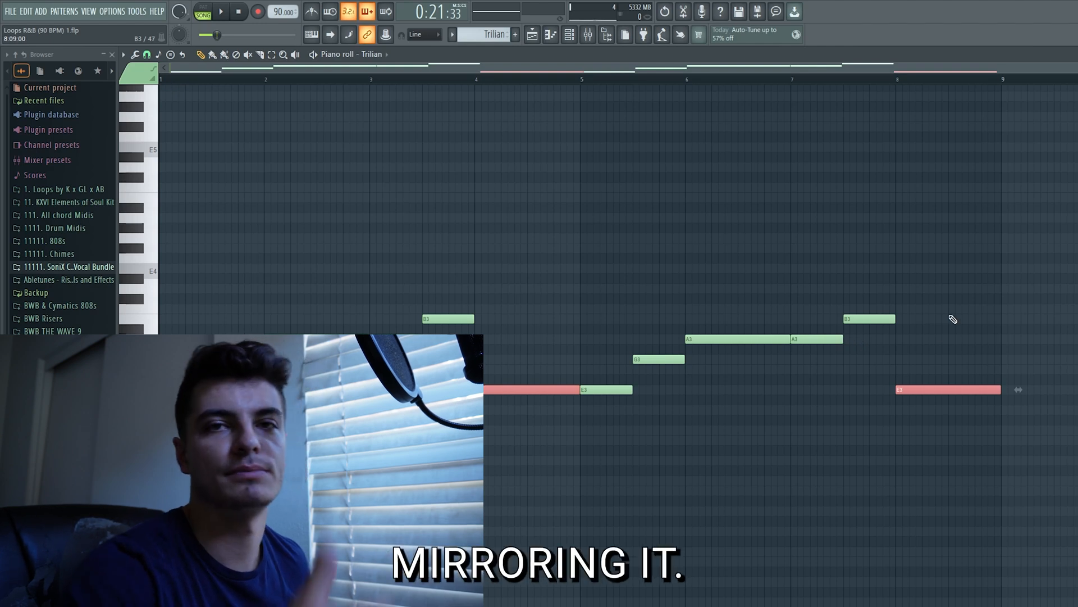
{"action": "key", "text": "Up"}
{"action": "key", "text": "Up"}
{"action": "key", "text": "Up"}
{"action": "key", "text": "Up"}
{"action": "key", "text": "Up"}
{"action": "key", "text": "Up"}
{"action": "key", "text": "Up"}
{"action": "key", "text": "Up"}
{"action": "key", "text": "Up"}
{"action": "key", "text": "Up"}
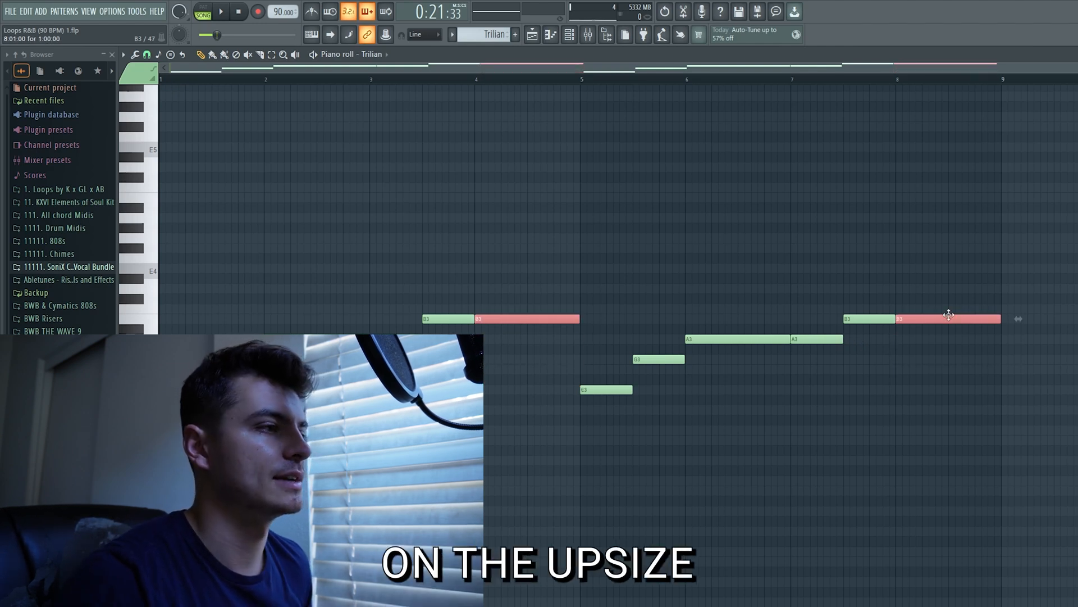
{"action": "left_click", "coordinate": [928, 309]}
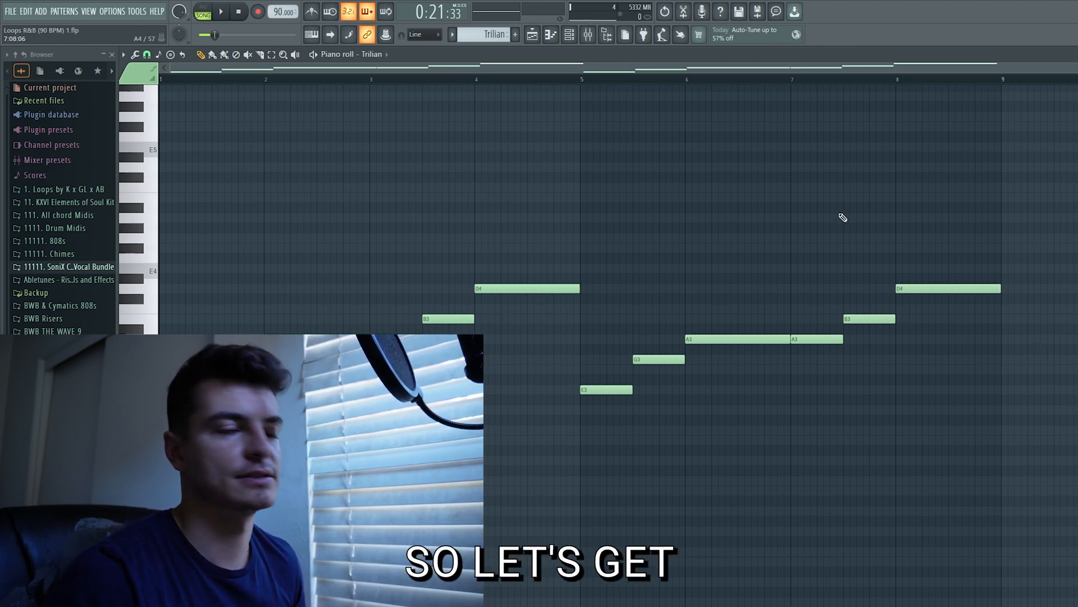
Return to the playlist, unmute tracks 2 to 4 and play the arrangement from bar 9
{"action": "key", "text": "F5"}
{"action": "key", "text": "space"}
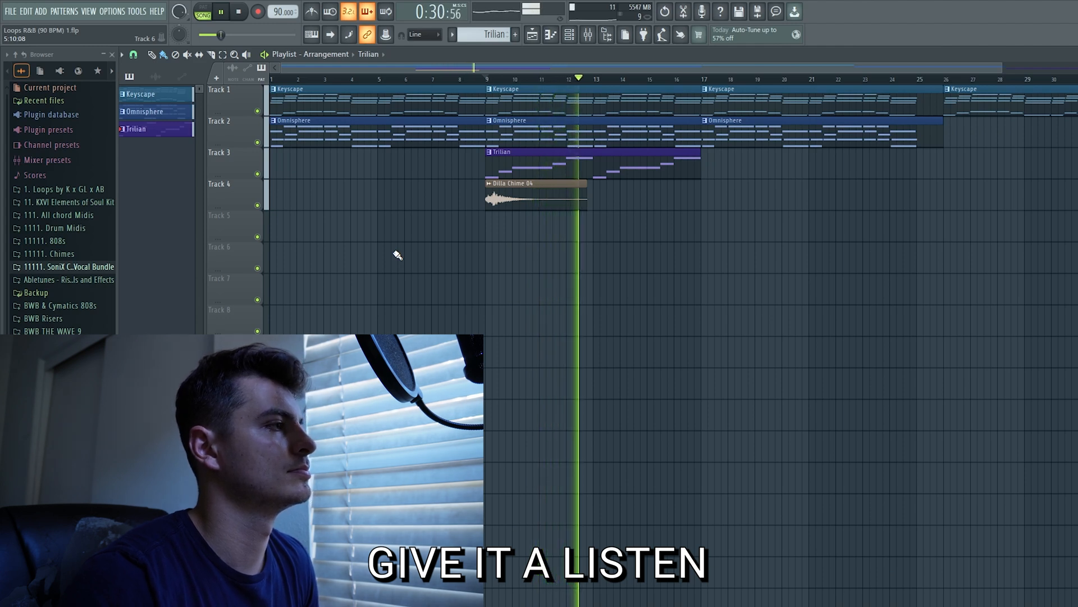
{"action": "key", "text": "space"}
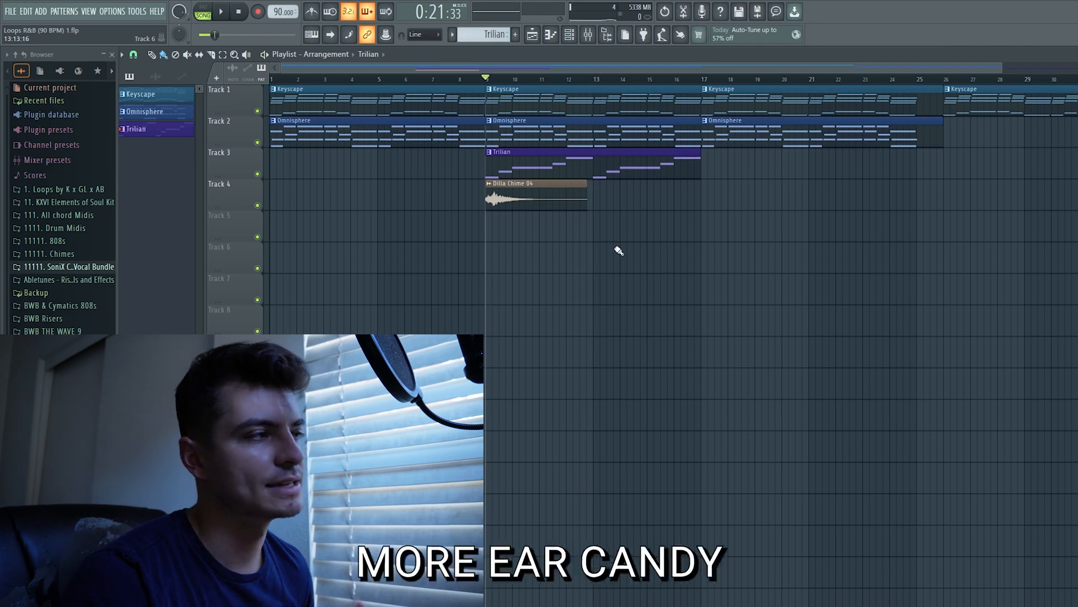